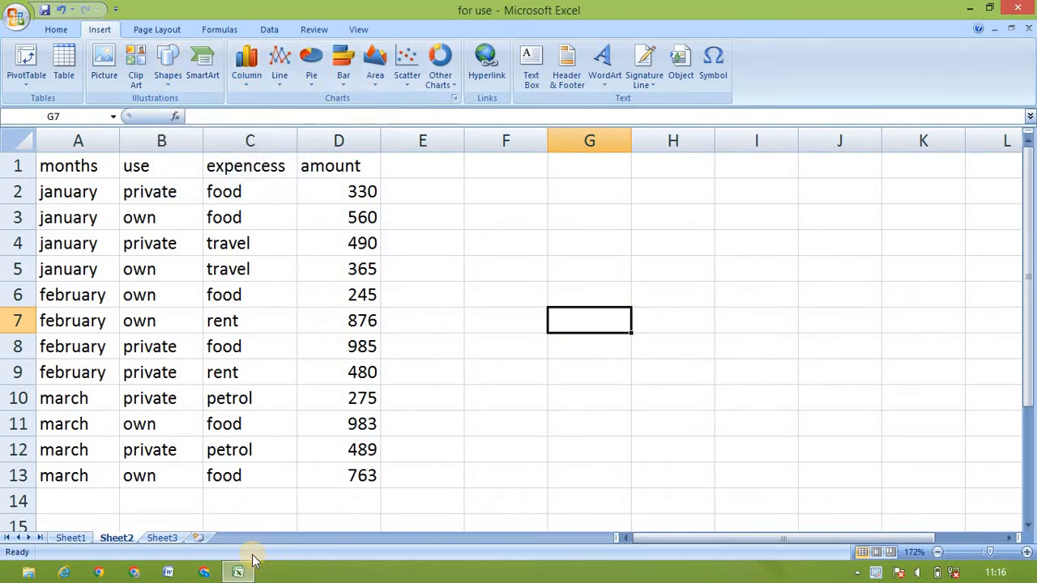
- Add a new worksheet and draw a plaque shape on it, about 4.23 cm high and 5.87 cm wide
click(159, 538)
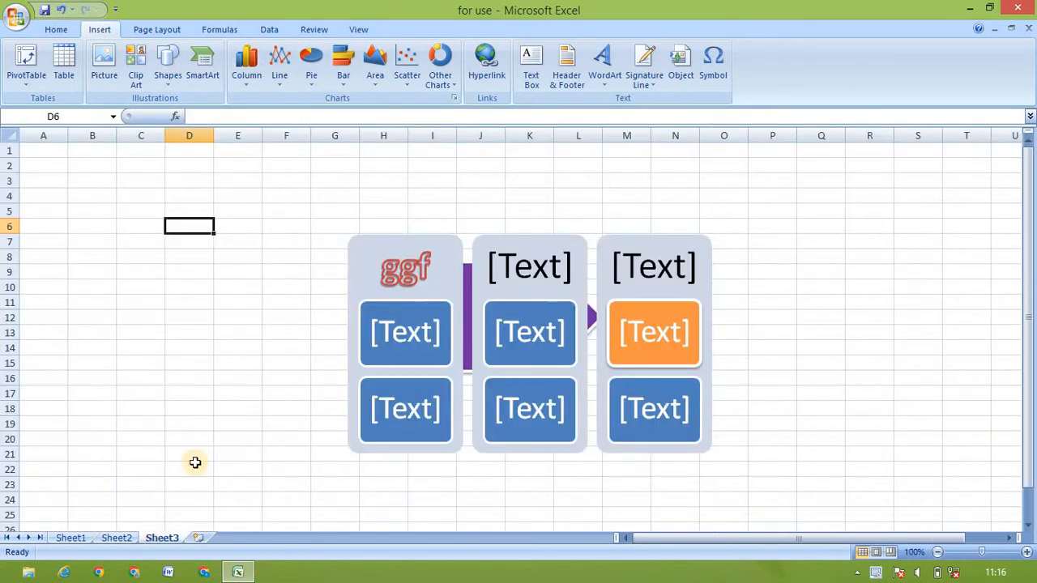
click(201, 539)
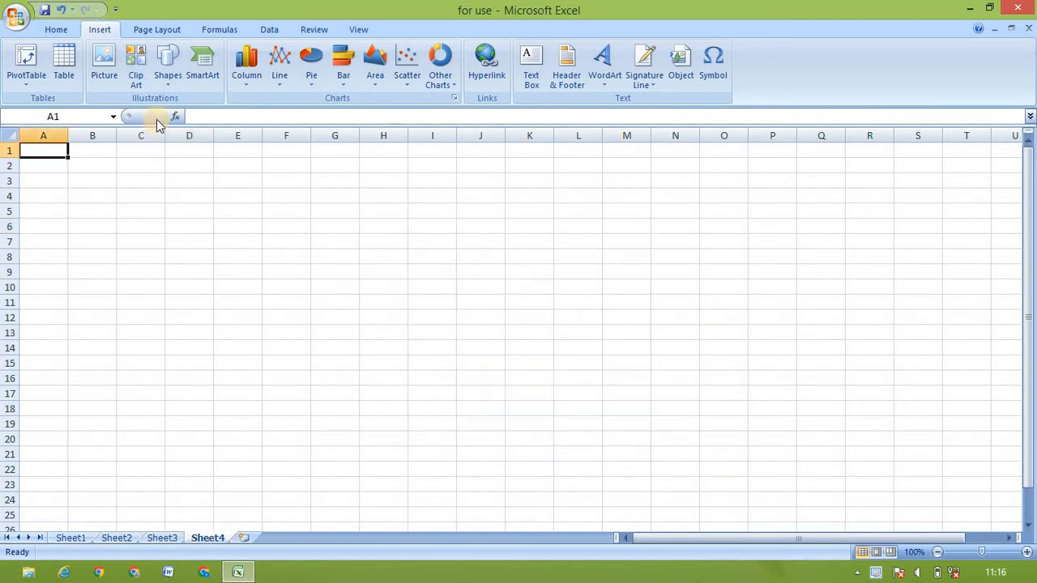
click(169, 74)
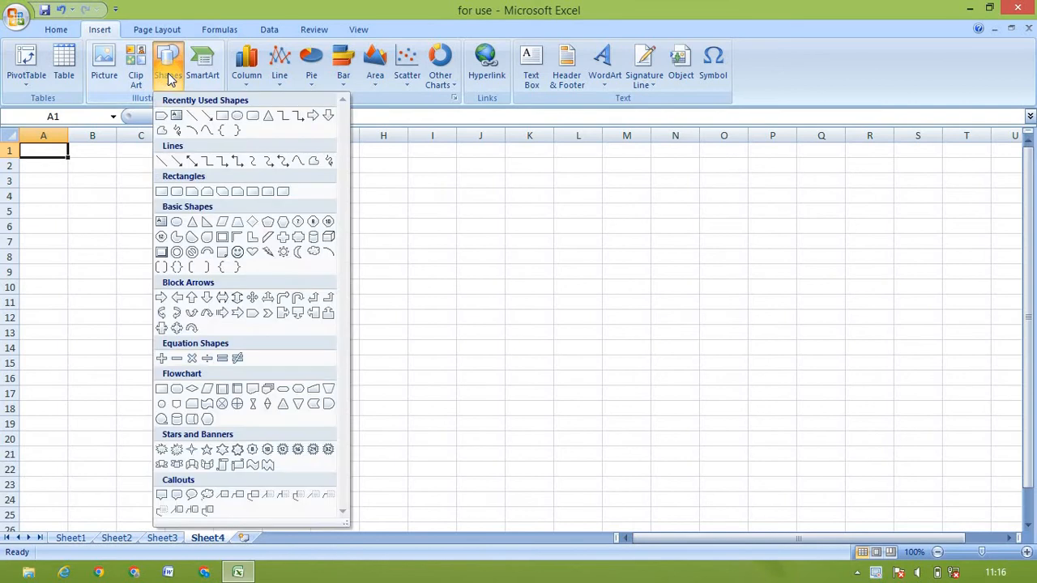
click(302, 240)
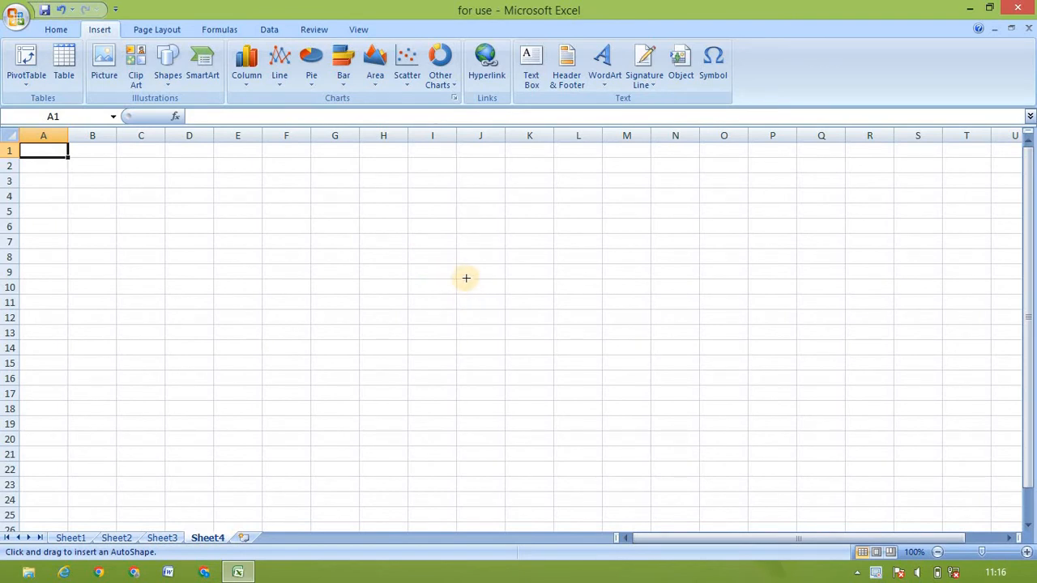
drag(465, 278, 635, 399)
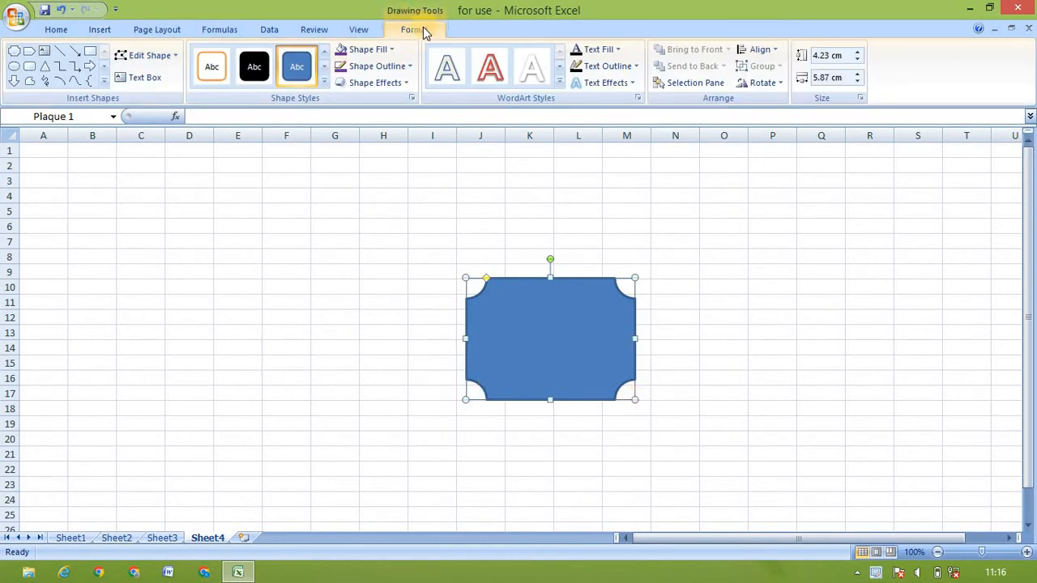
click(345, 257)
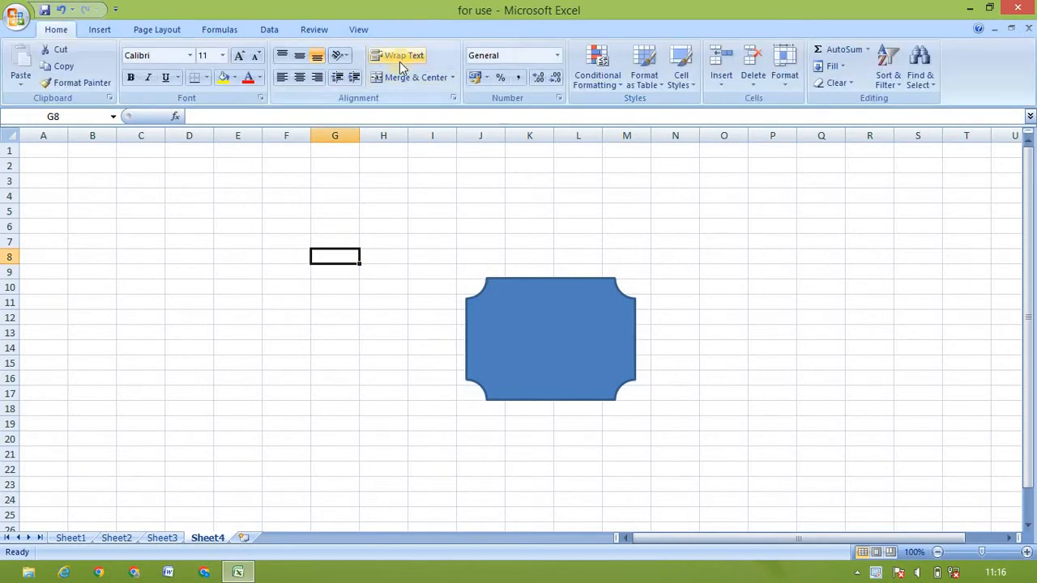
- Fill the plaque shape with the standard light blue colour
click(520, 315)
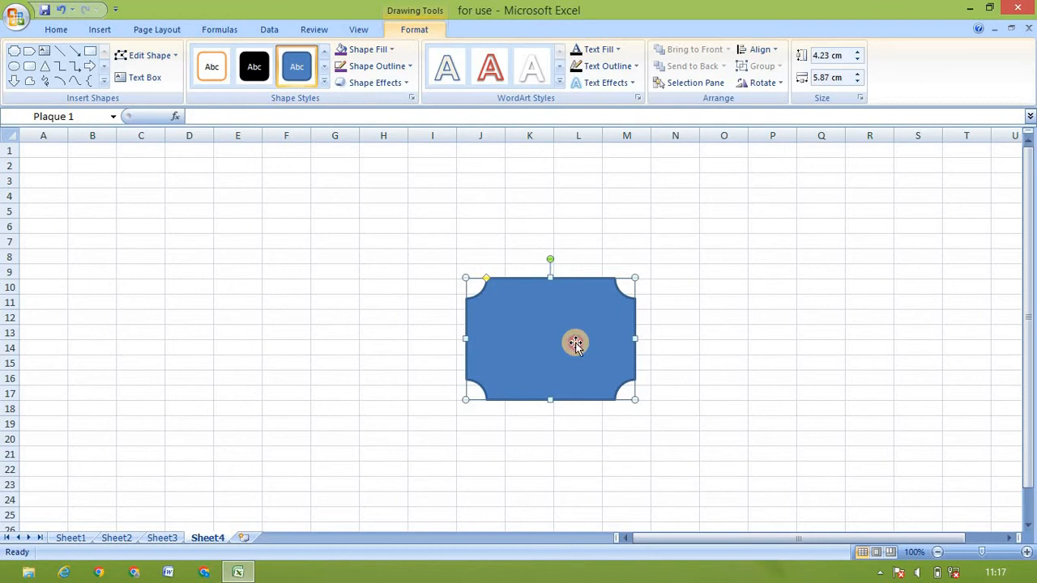
click(140, 84)
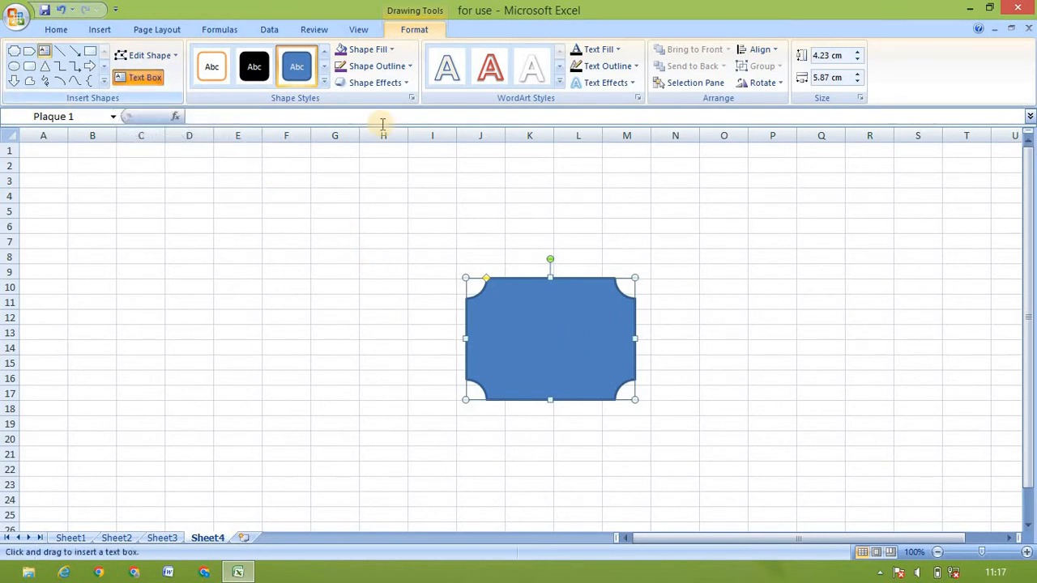
click(324, 81)
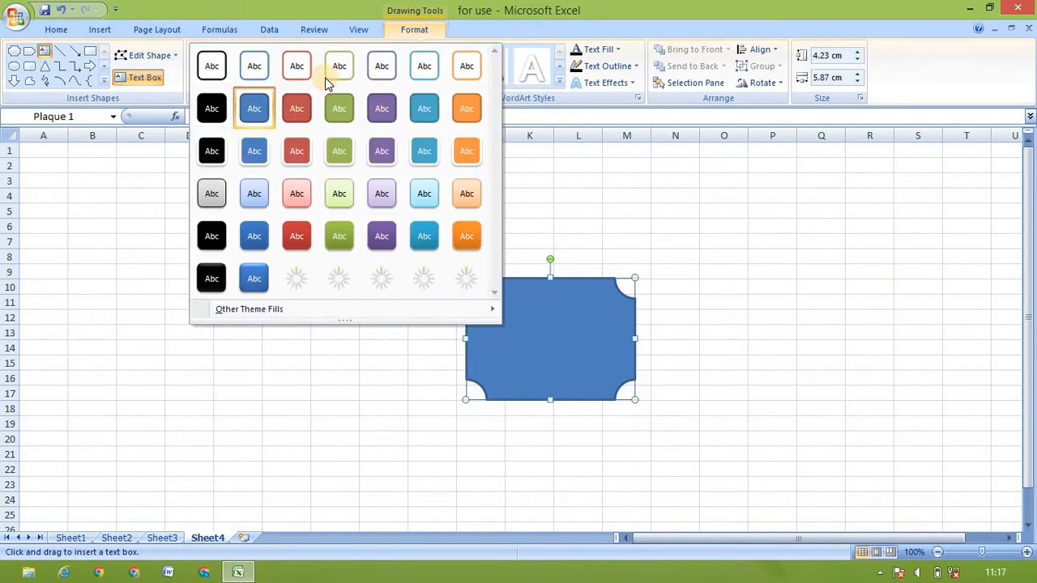
click(360, 48)
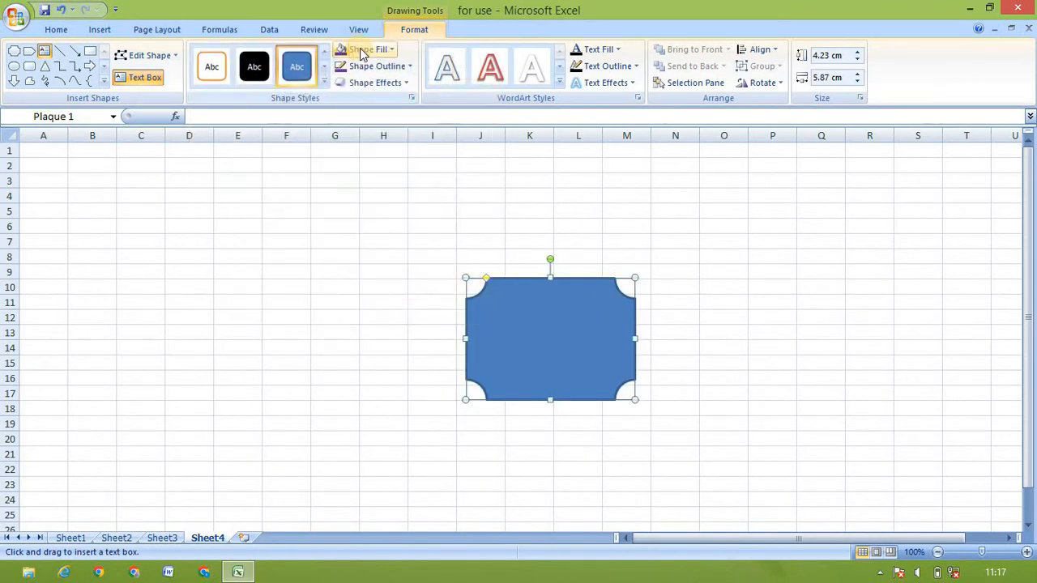
click(363, 49)
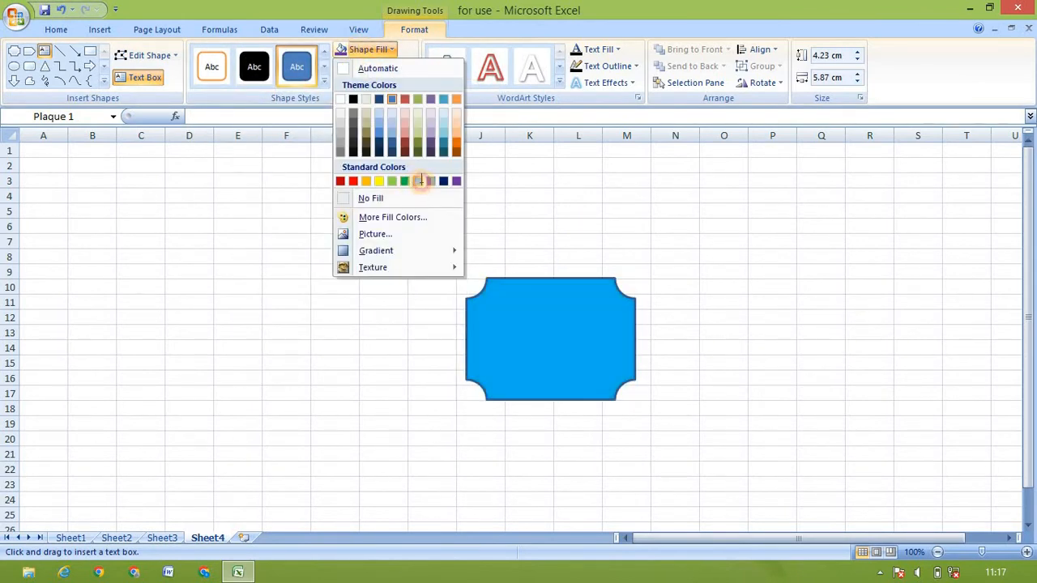
click(419, 181)
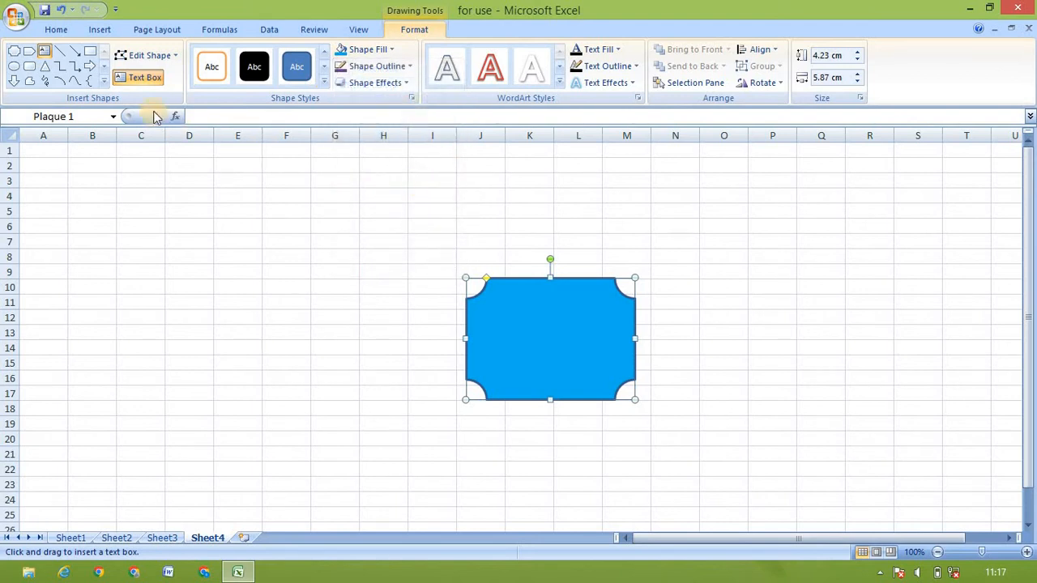
click(152, 83)
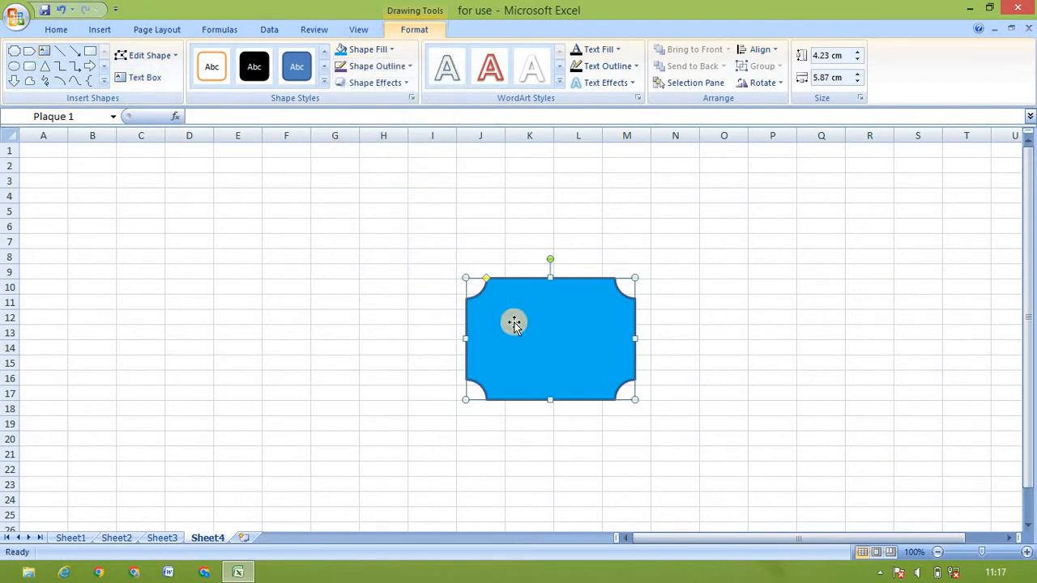
- Draw a text box about 0.93 cm by 2.96 cm in the upper part of the plaque with the text "jshdshfud"
click(139, 77)
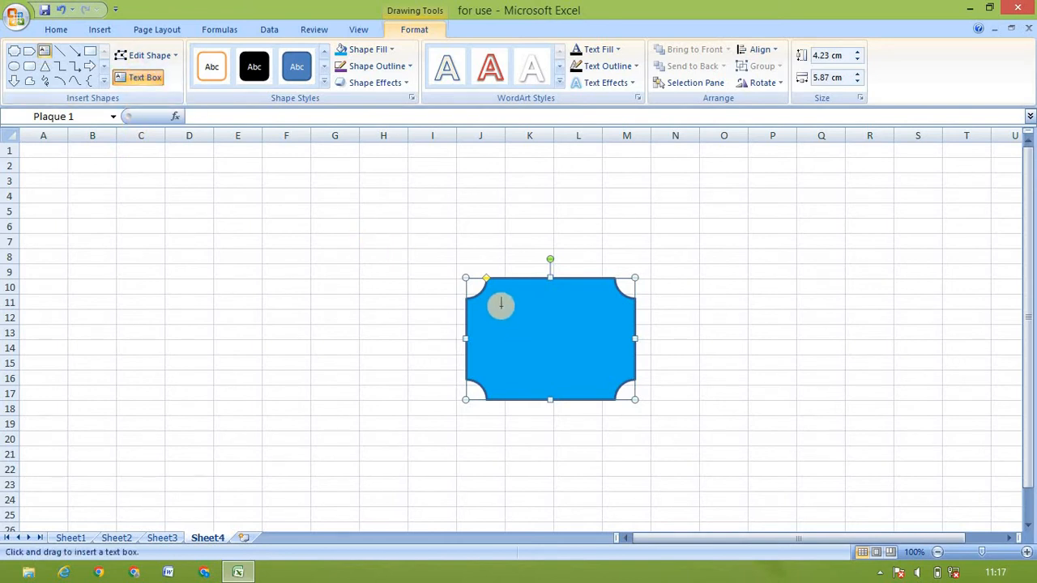
drag(499, 303, 585, 330)
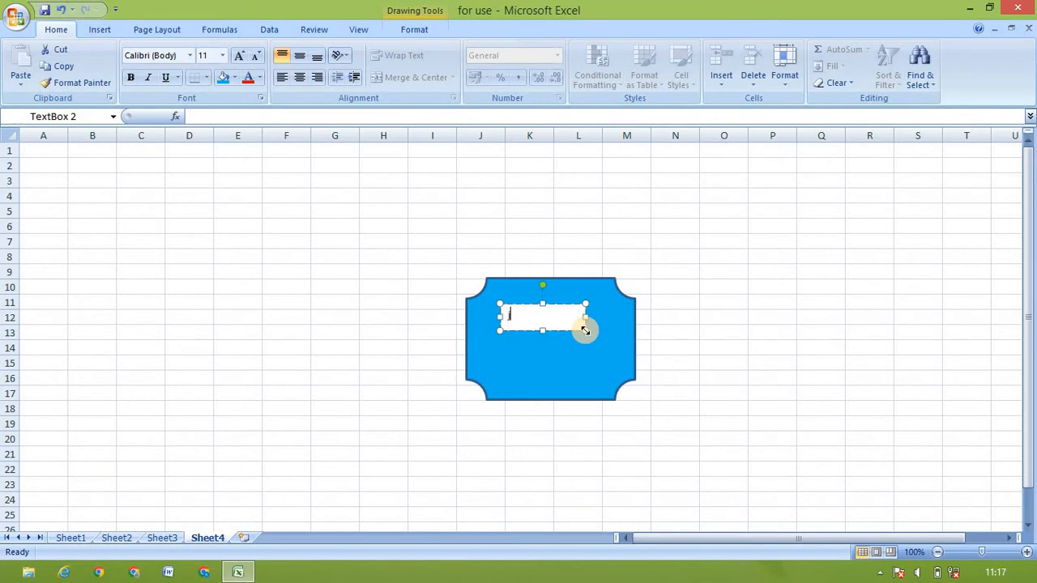
click(671, 379)
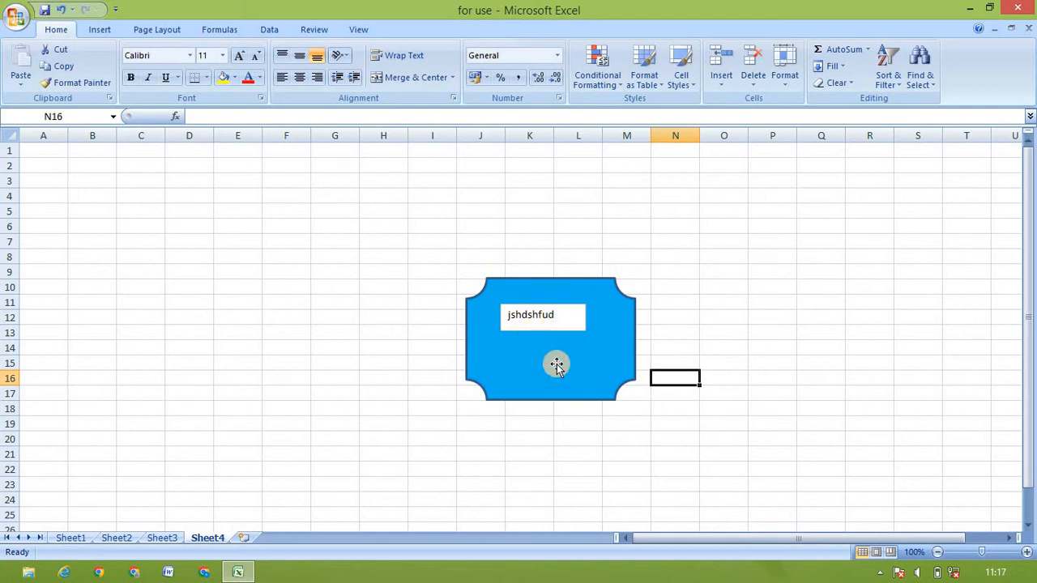
- Fill the text box inside the plaque with the same light blue as the plaque
click(559, 321)
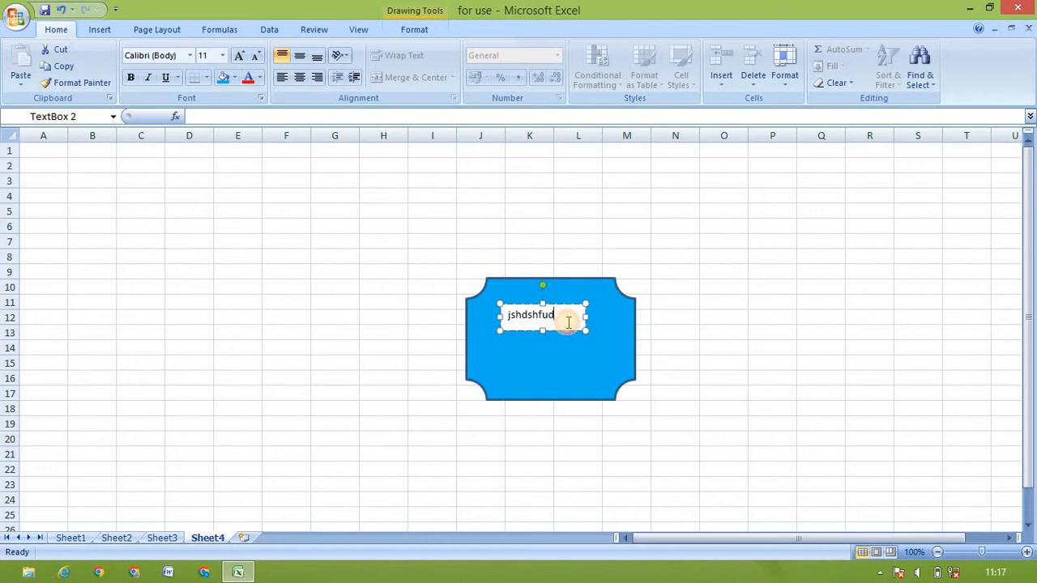
click(566, 343)
click(578, 315)
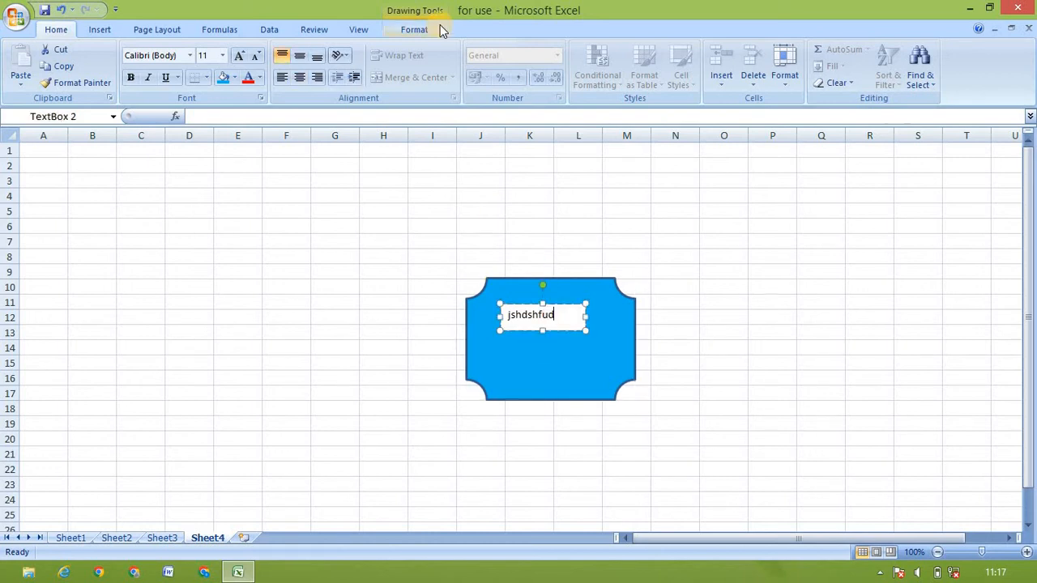
click(416, 32)
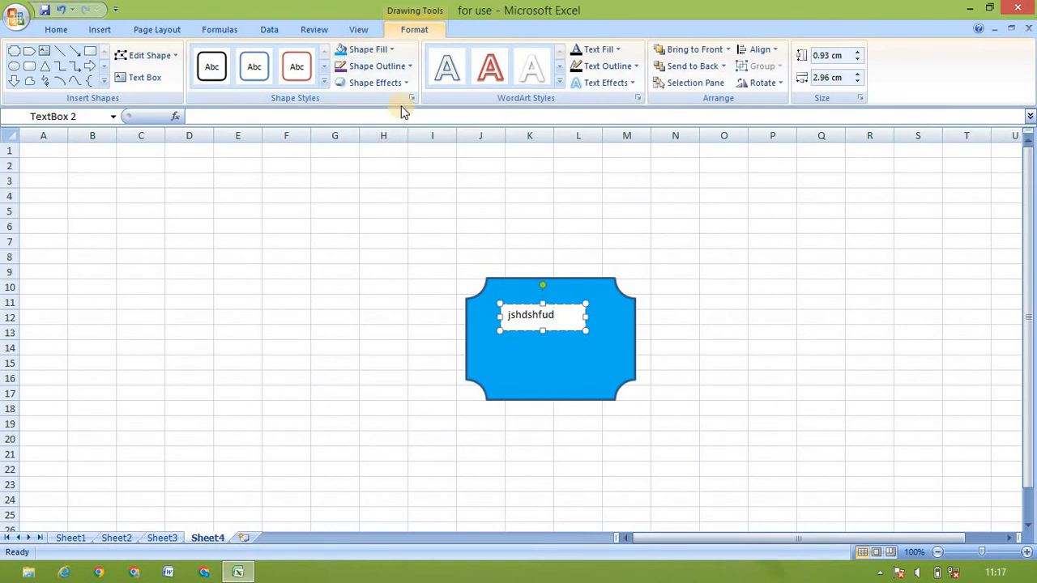
click(340, 53)
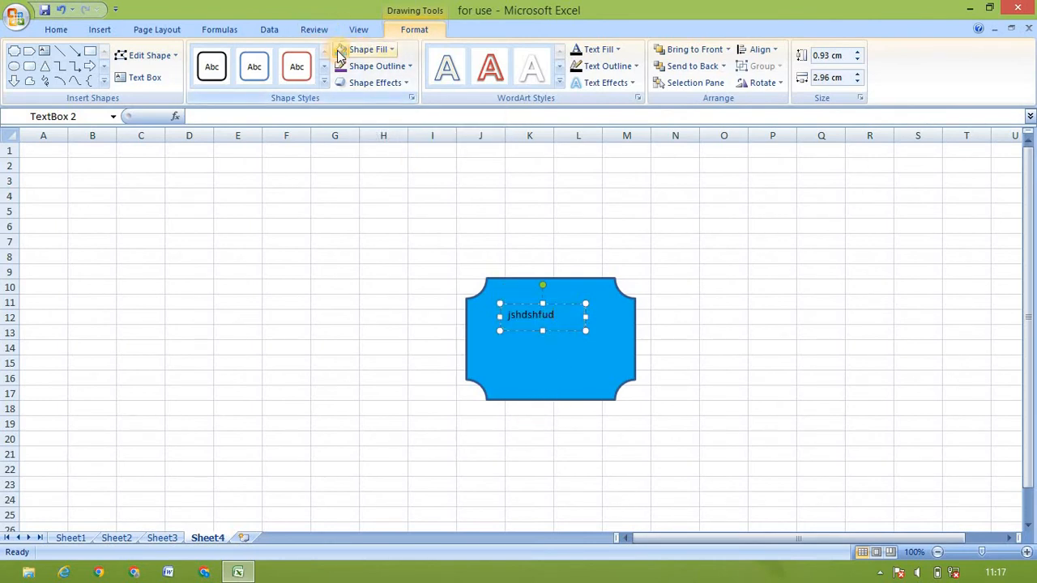
- Set the outline of the text box inside the plaque to the standard light blue
click(544, 376)
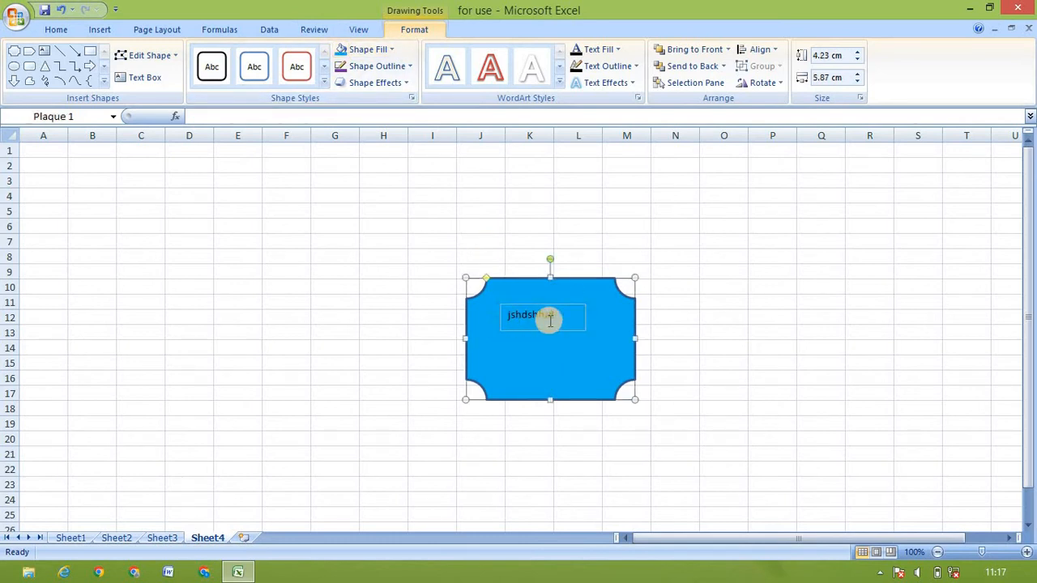
click(566, 318)
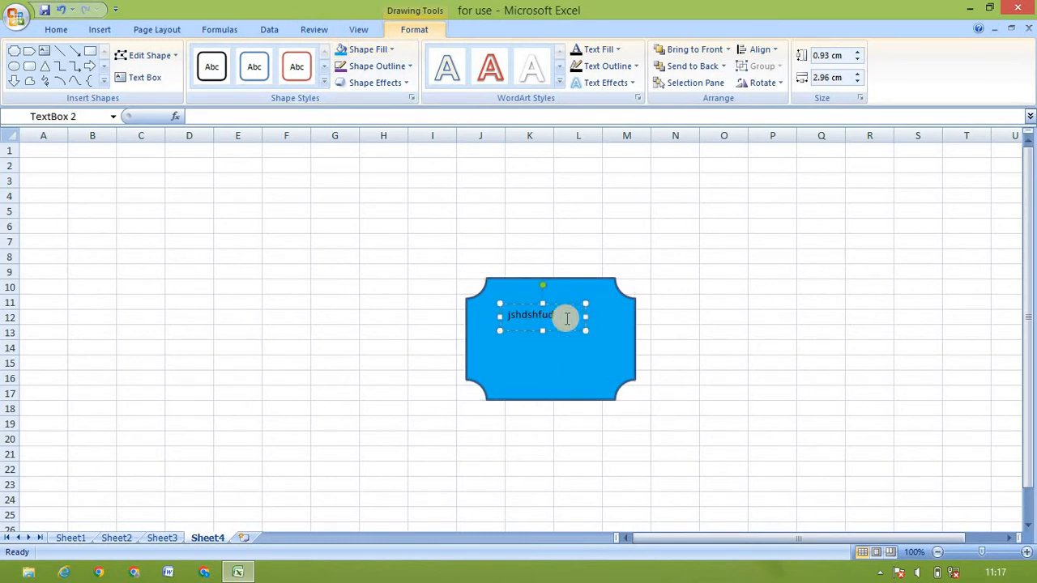
click(403, 66)
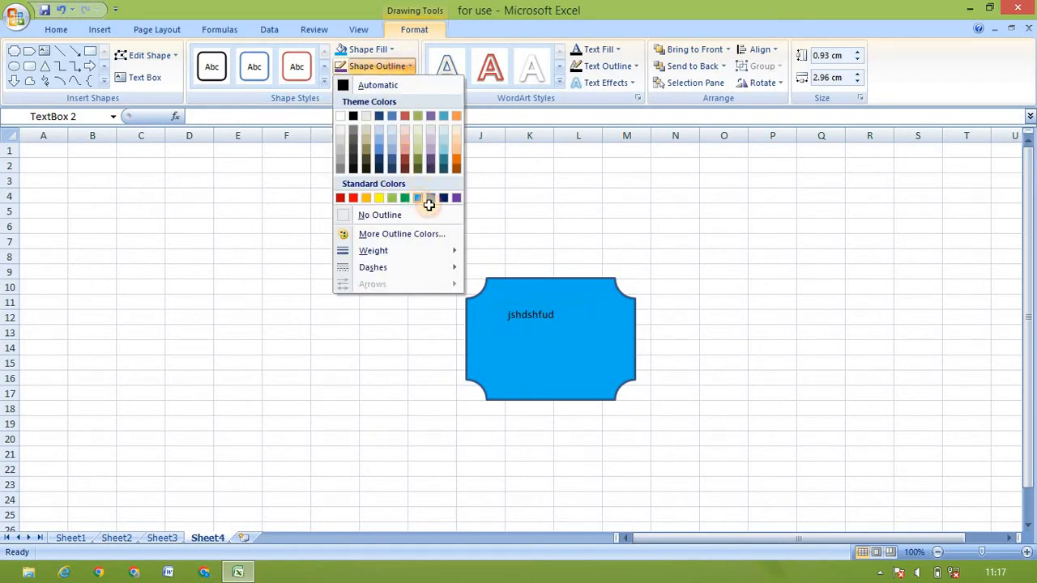
click(581, 323)
click(595, 369)
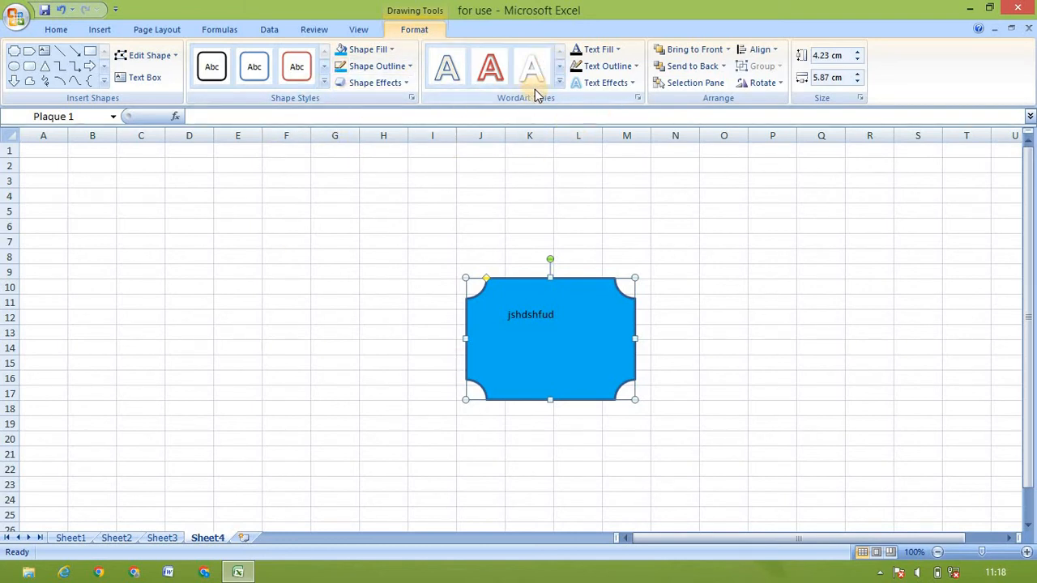
- Apply the red outlined WordArt style to the text in the plaque's text box
click(541, 316)
click(541, 317)
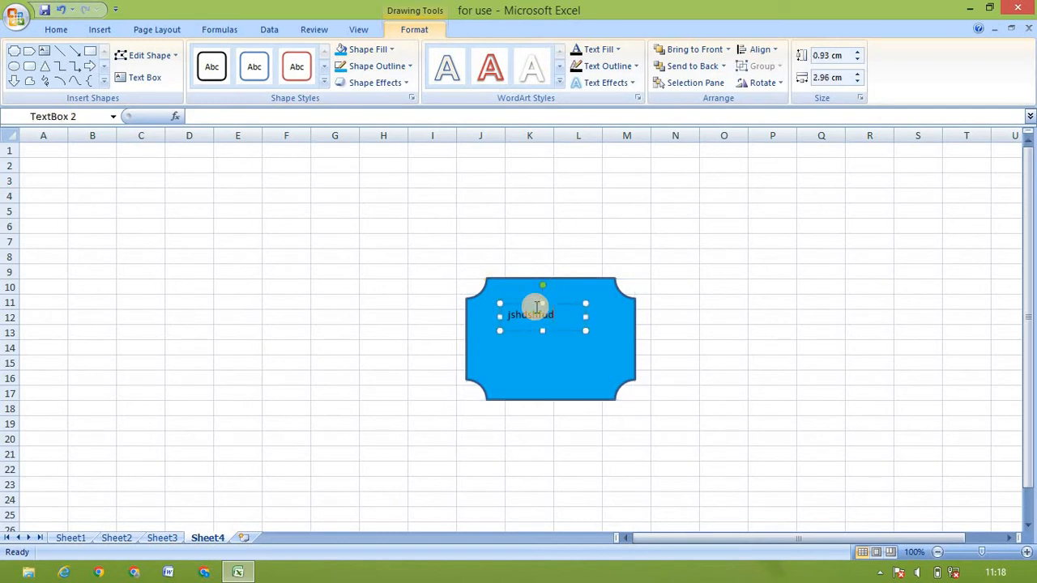
click(494, 75)
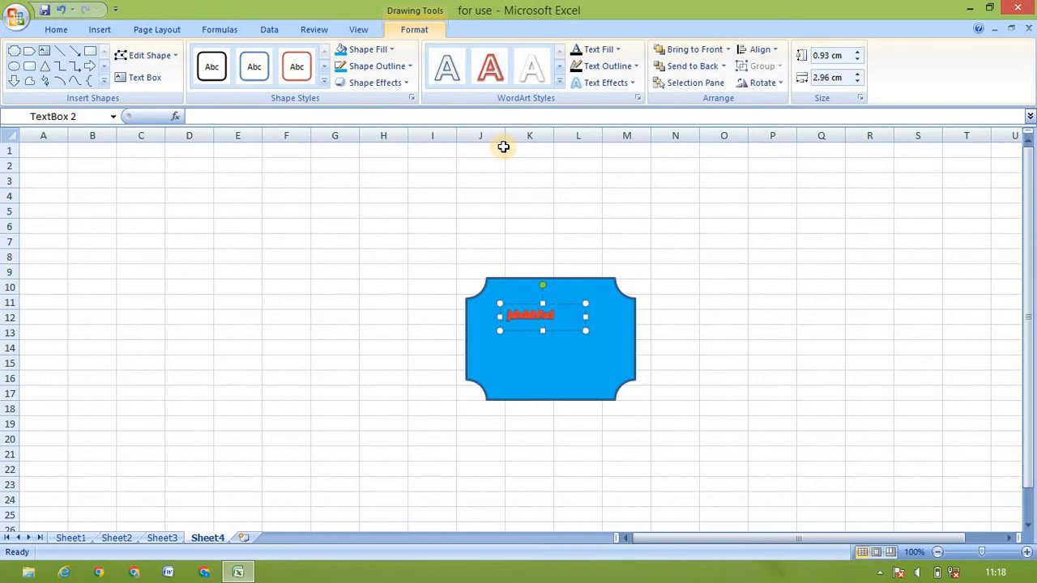
click(224, 239)
- Insert a Continuous Picture List SmartArt graphic from the List category
click(102, 33)
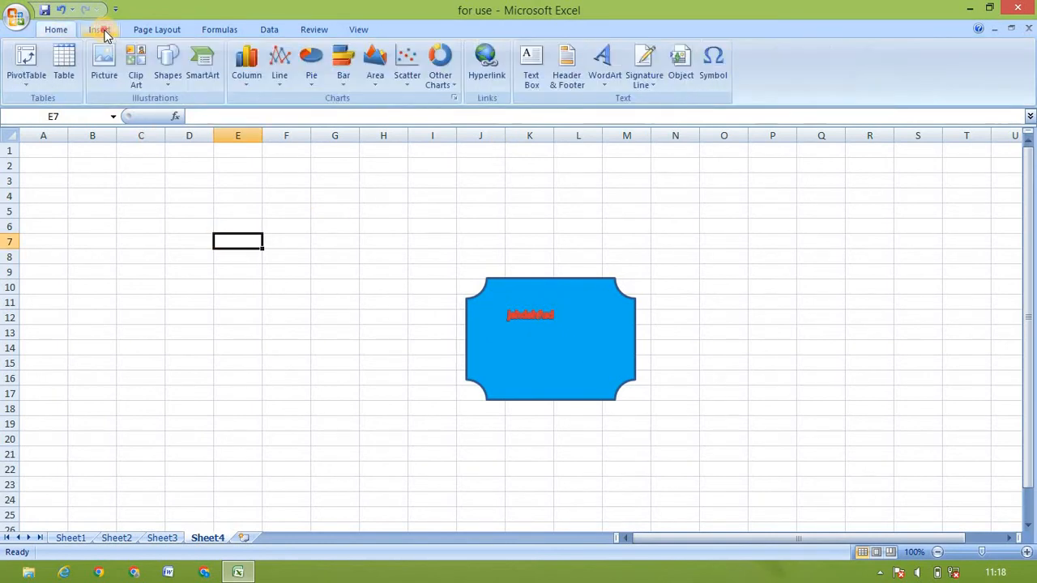
click(202, 87)
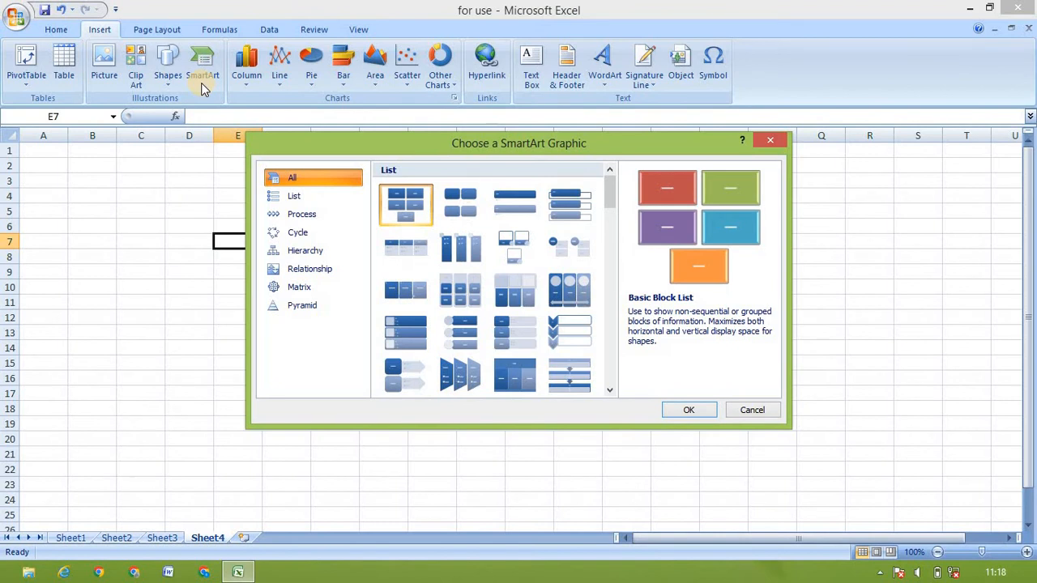
click(315, 234)
click(322, 214)
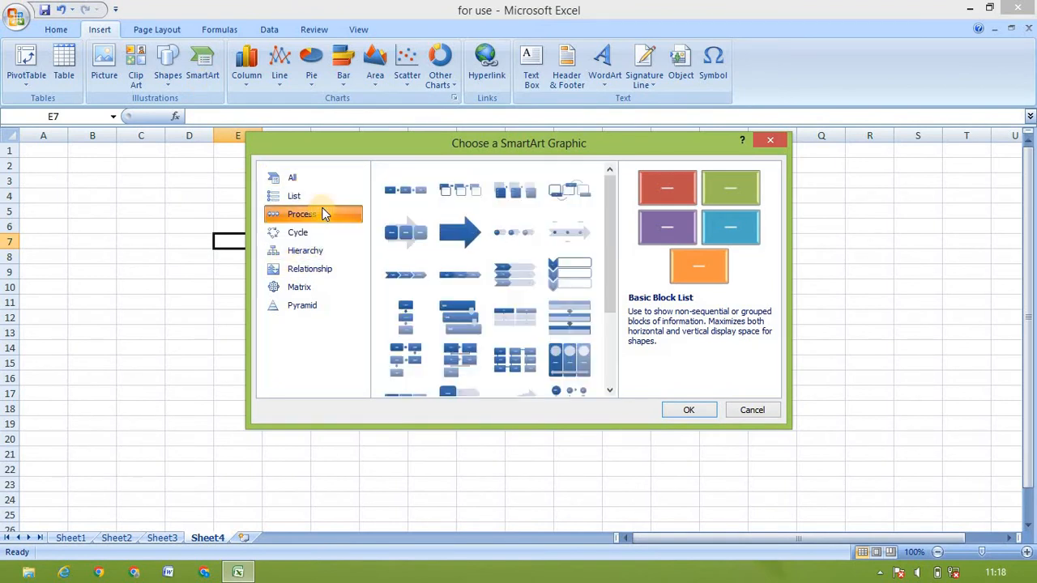
click(323, 197)
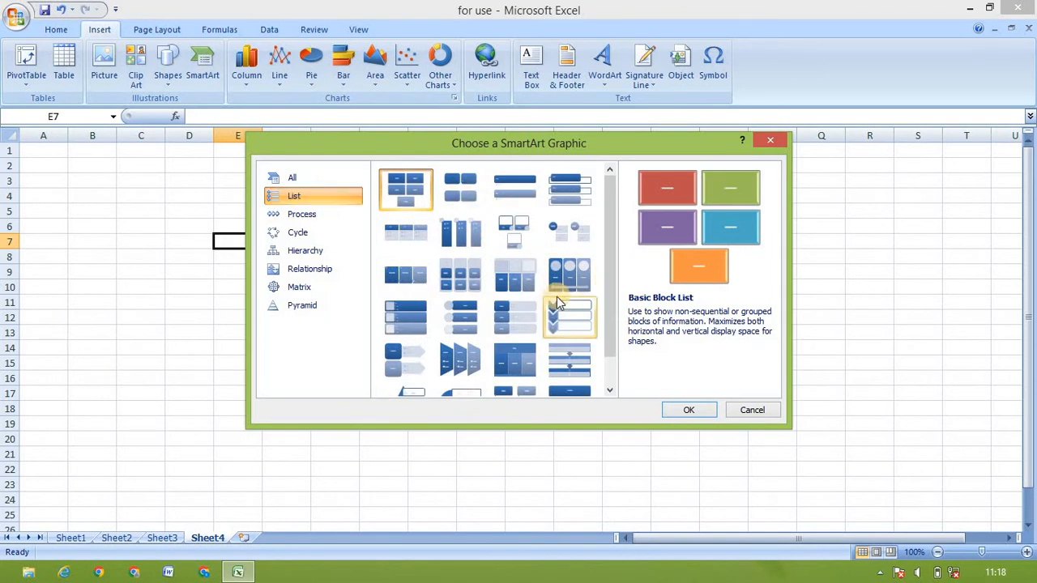
click(568, 274)
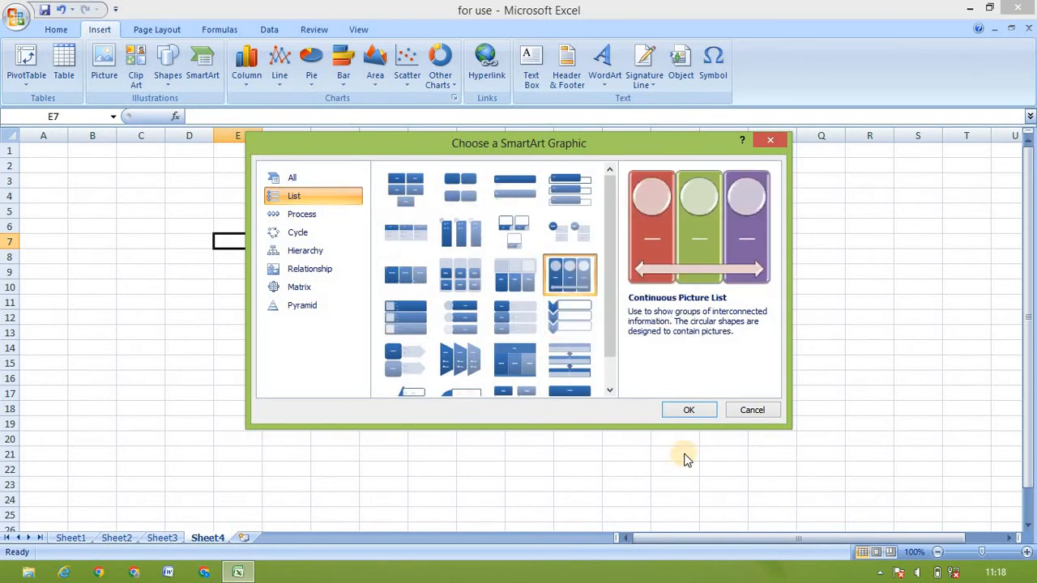
click(700, 406)
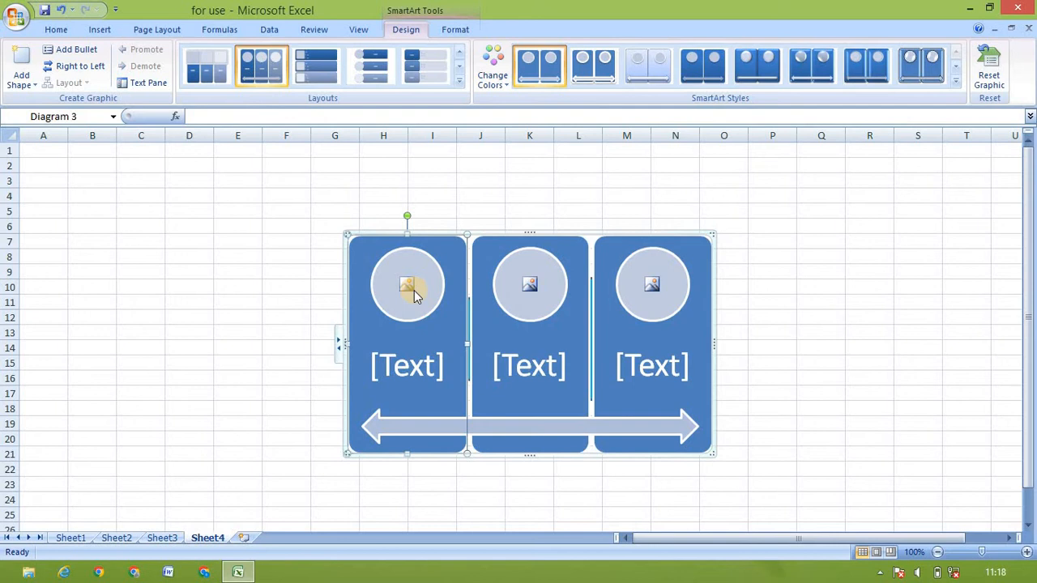
- Enter "ff" as the text of the SmartArt graphic's first block and "hh" in its second block
click(419, 374)
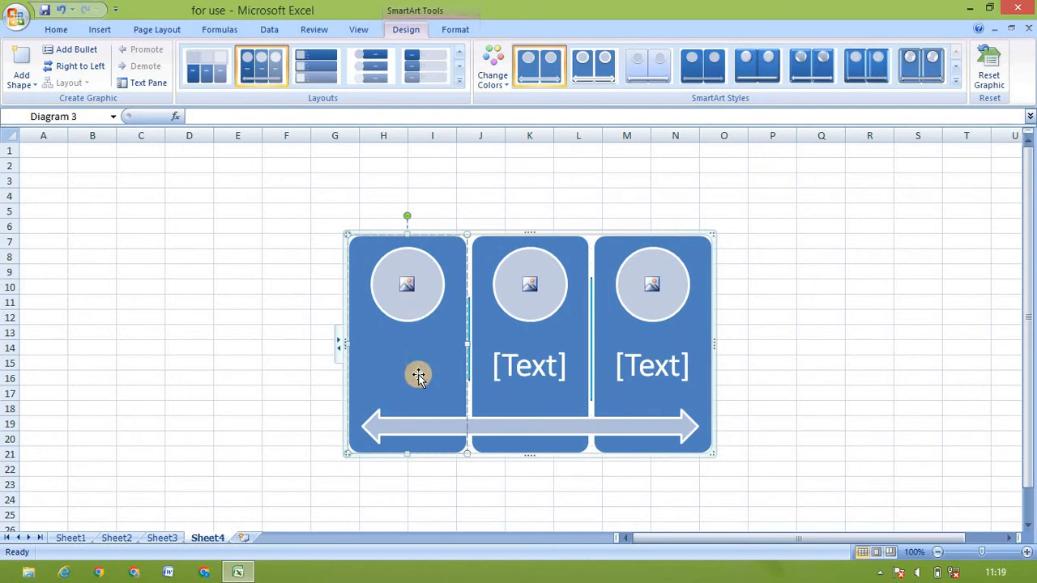
text(ff)
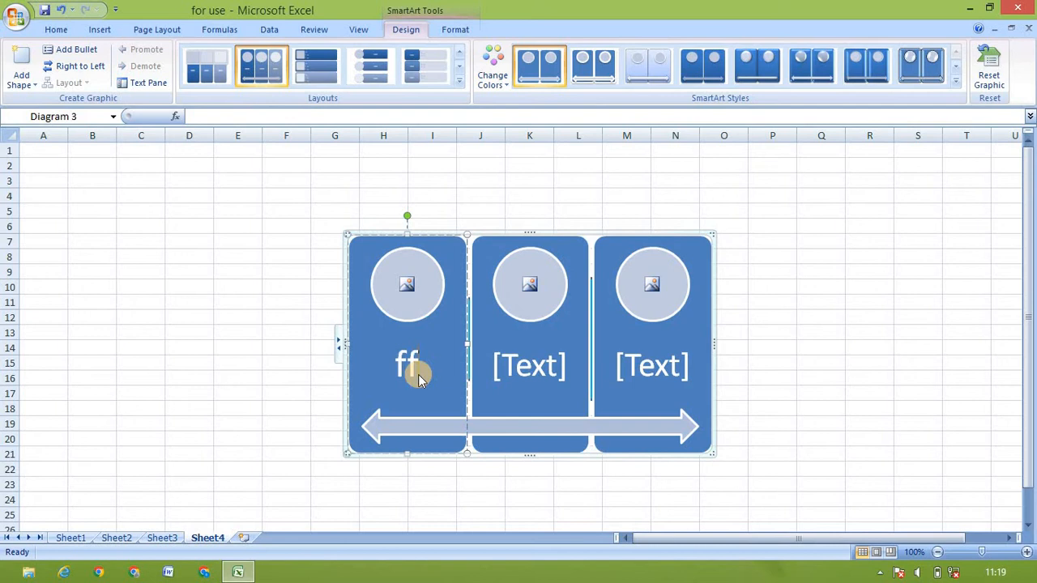
click(515, 368)
text(hh)
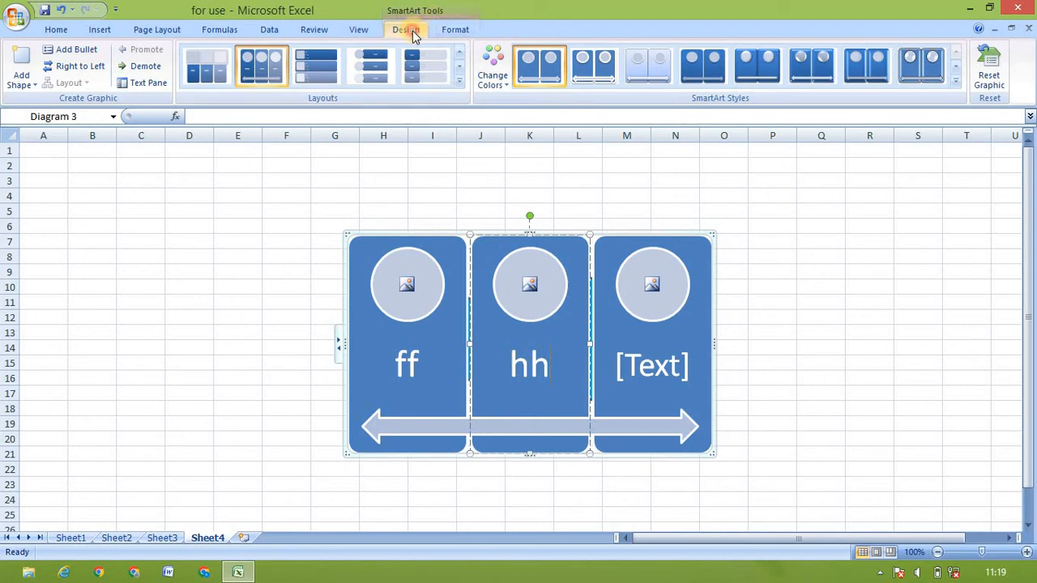
- Change the SmartArt graphic to the layout of stacked rounded blocks and move it beside the plaque, over columns B to I
click(439, 31)
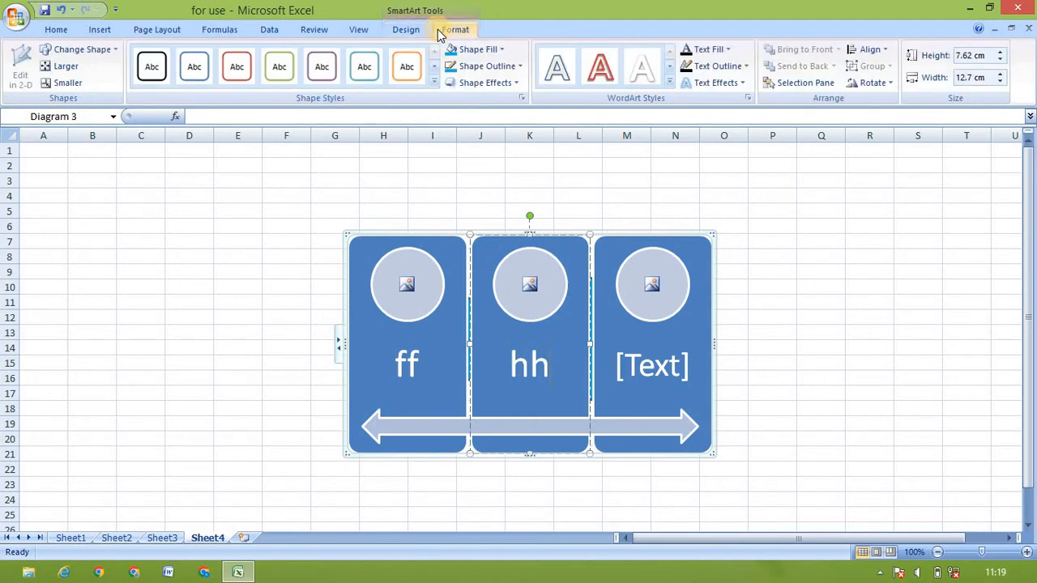
click(404, 31)
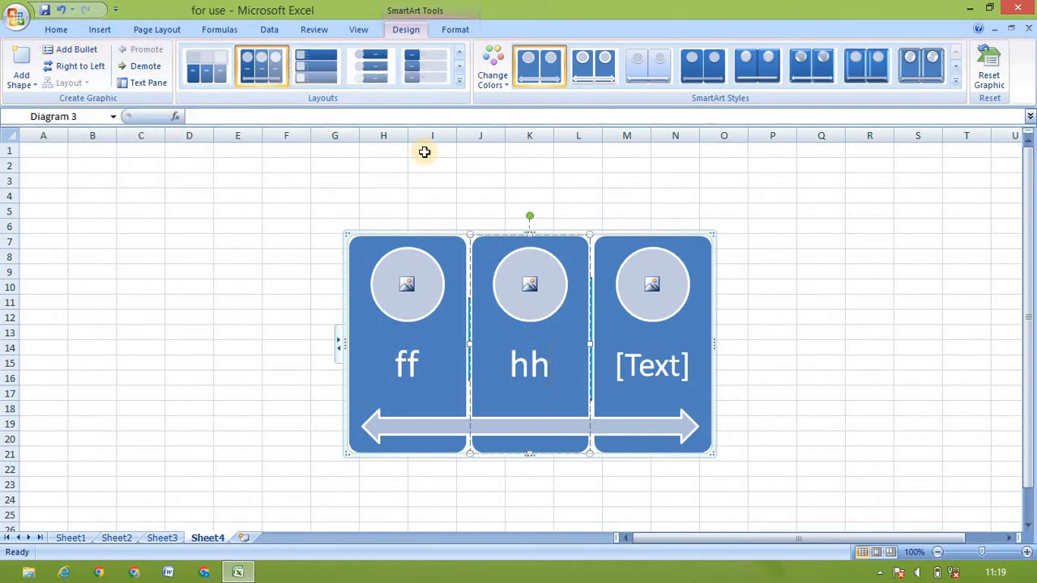
click(373, 62)
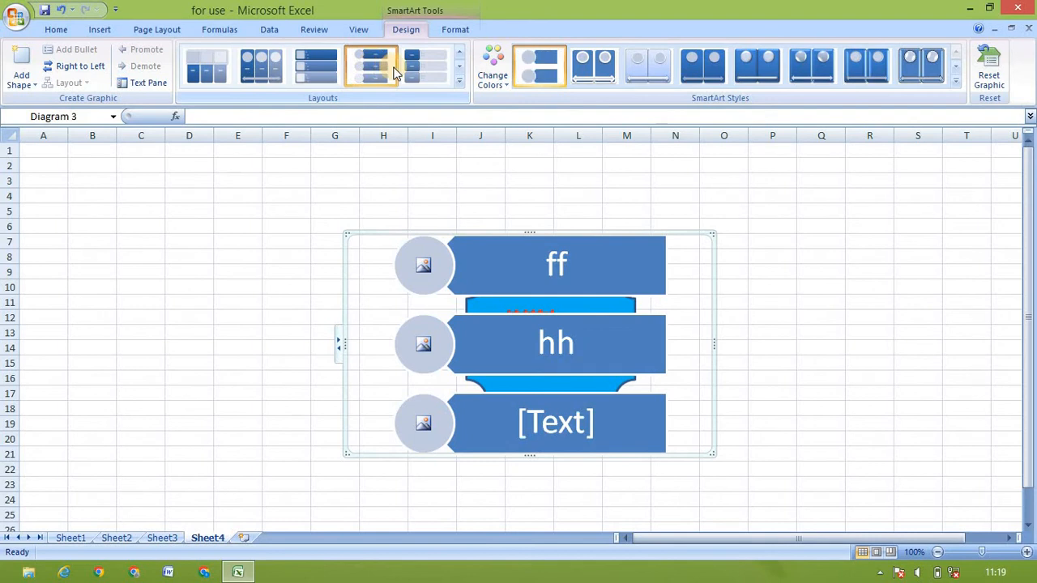
click(426, 65)
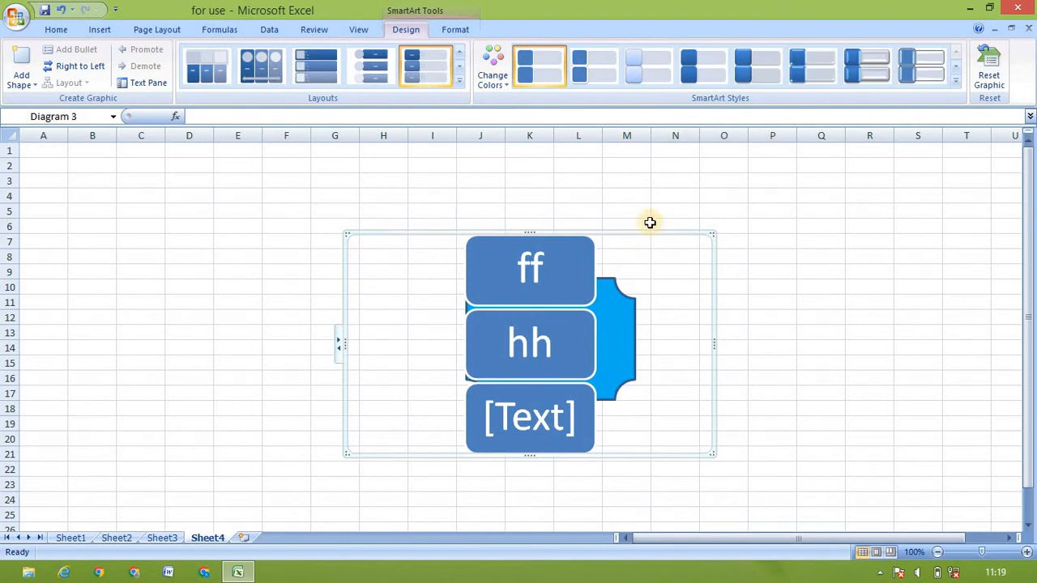
drag(641, 232, 365, 204)
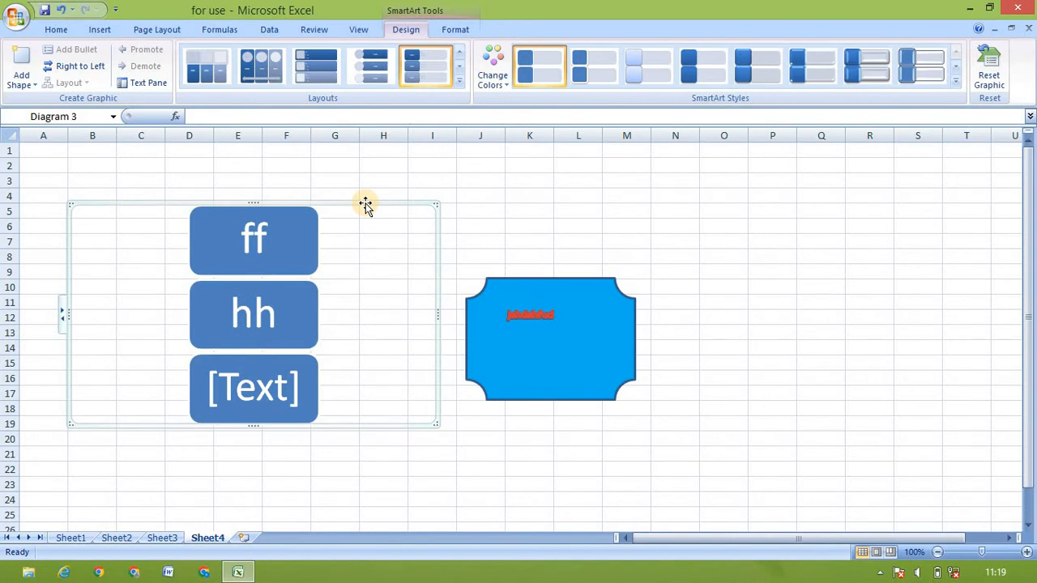
- Fill the SmartArt graphic's "ff" block with light blue
click(448, 36)
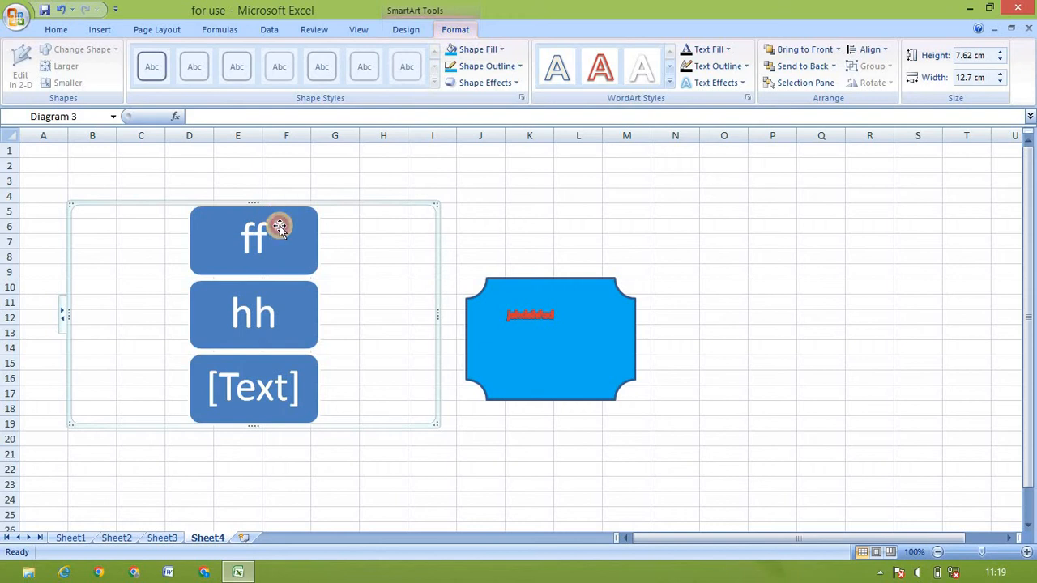
click(278, 225)
click(406, 29)
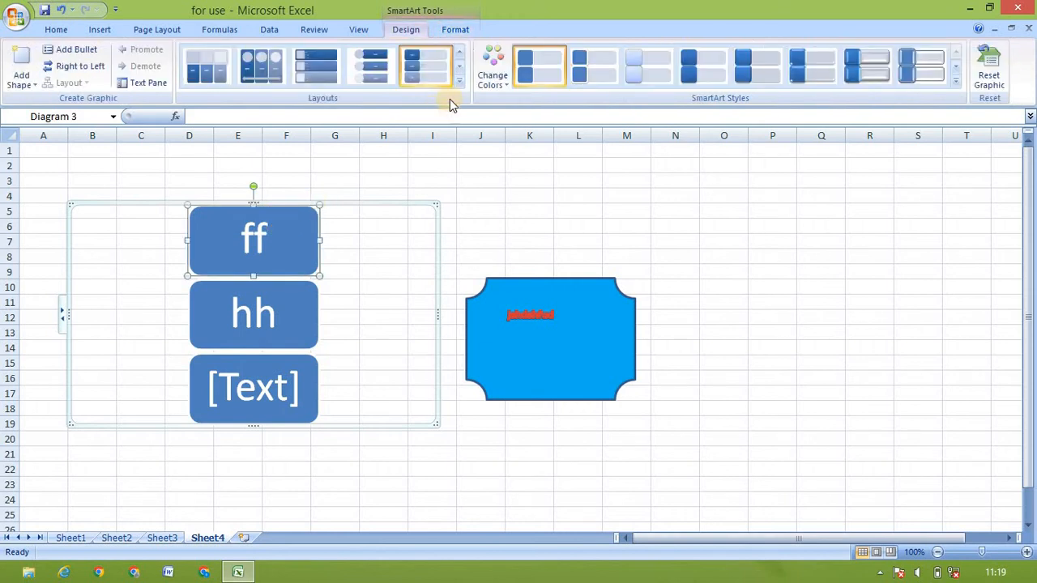
click(455, 30)
click(460, 51)
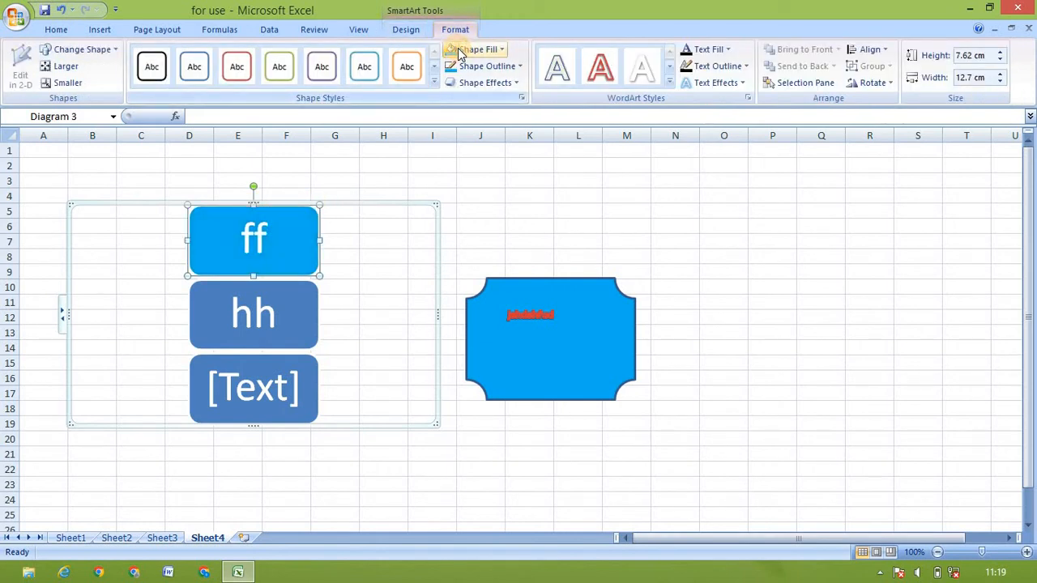
- Set the text fill of the SmartArt graphic's "hh" block to the standard yellow and deselect the graphic
click(228, 321)
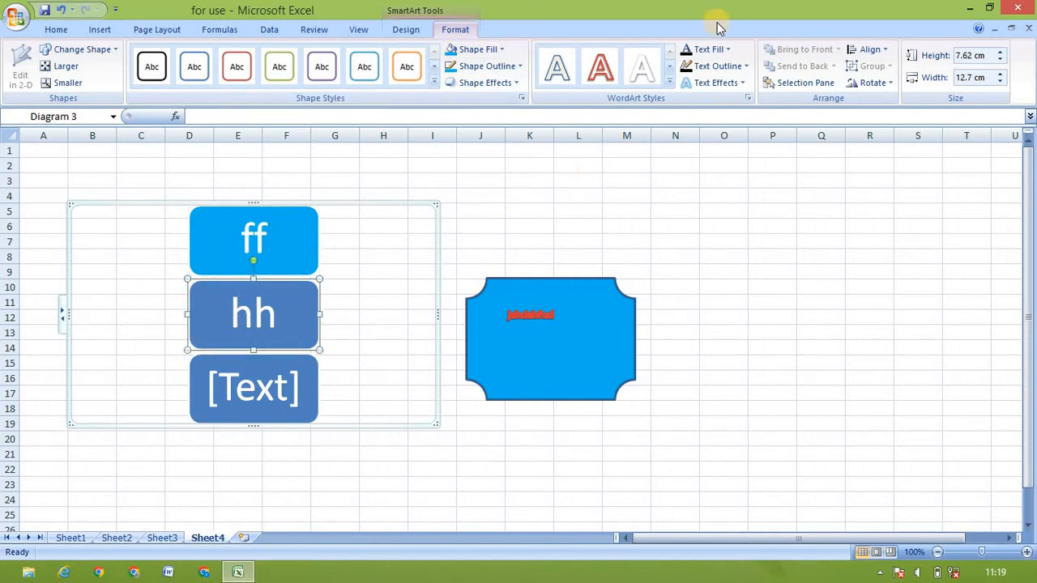
click(727, 49)
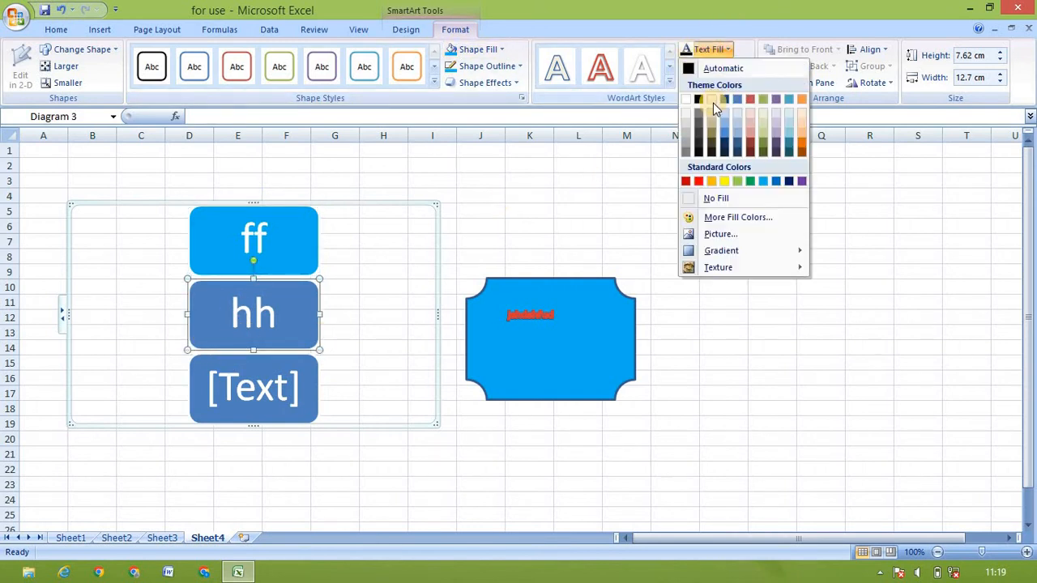
click(727, 181)
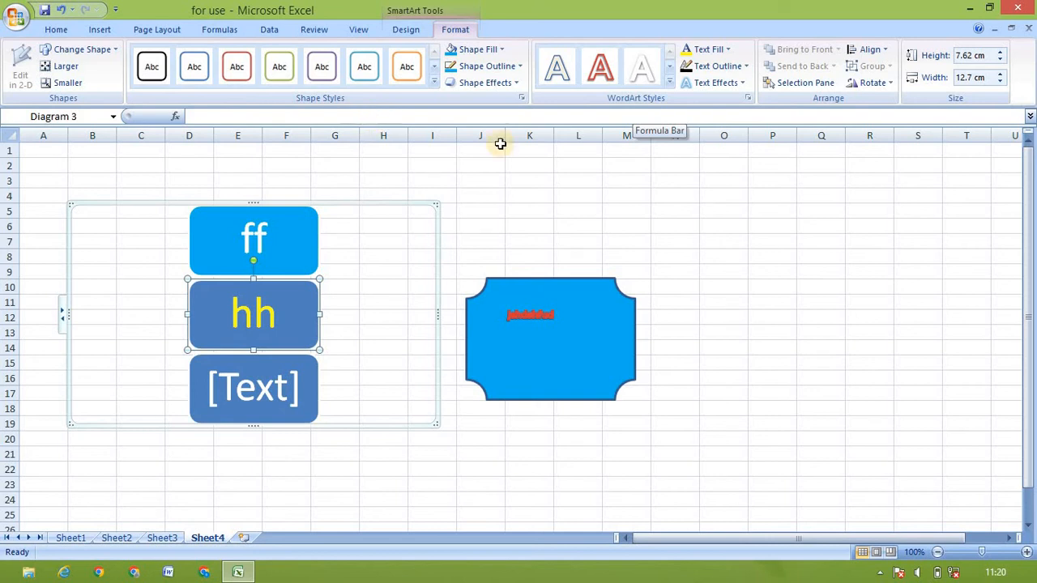
click(580, 193)
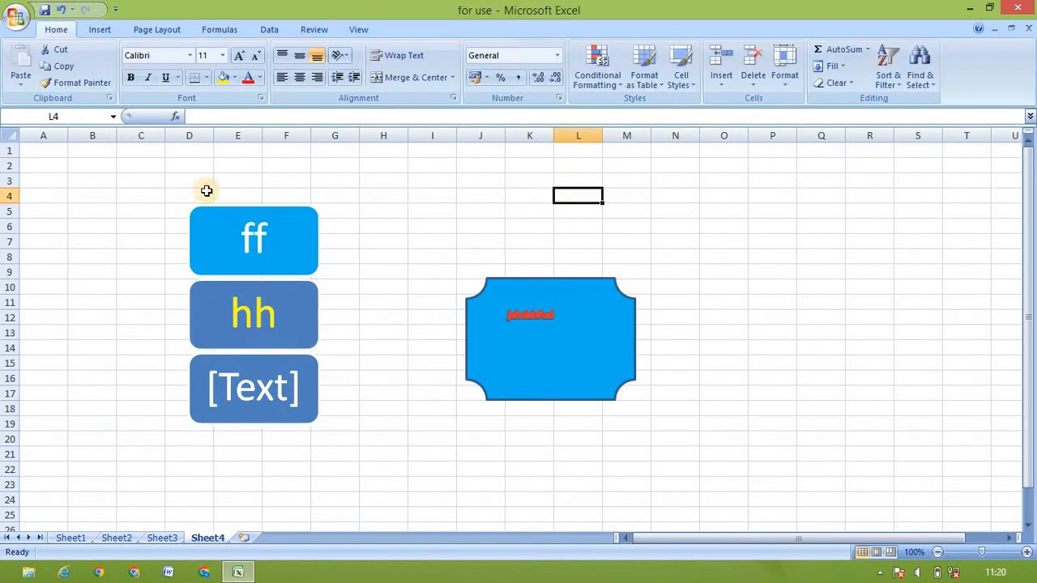
- Insert an empty 2-D clustered column chart on Sheet2 and lower its upper edge to row 14, below the data
click(101, 30)
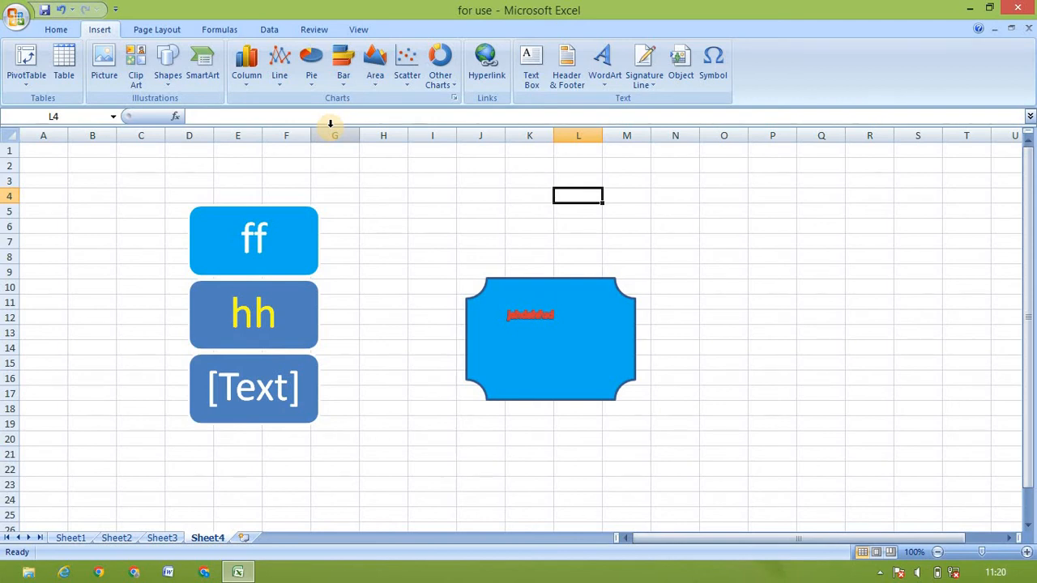
click(124, 538)
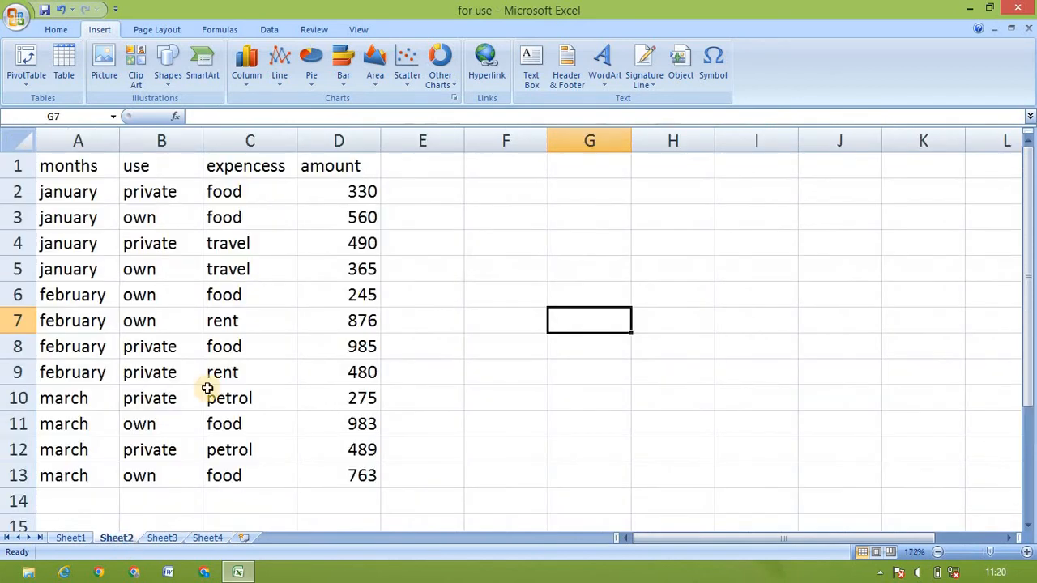
click(243, 80)
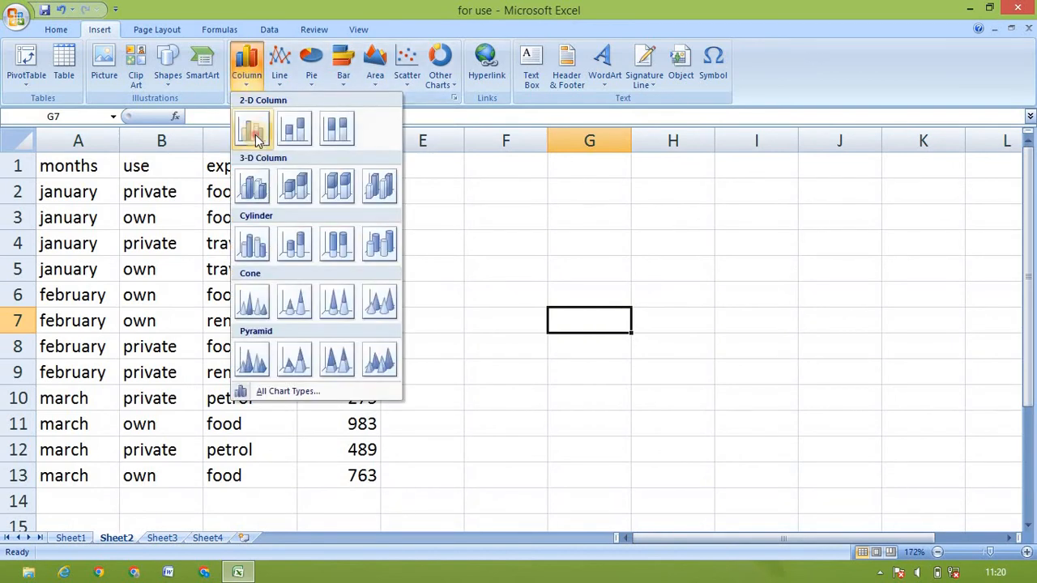
click(255, 129)
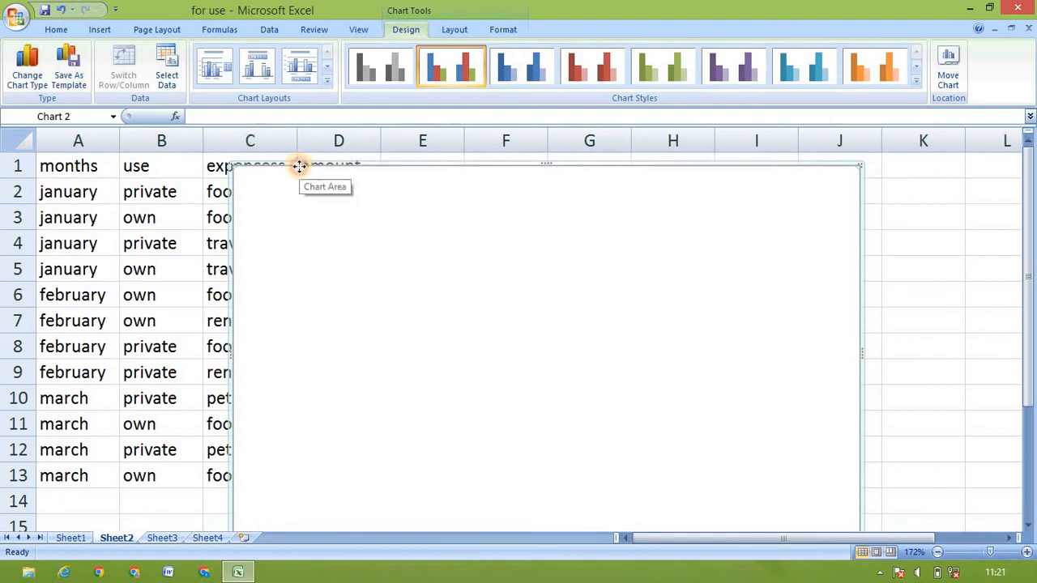
drag(299, 166, 408, 568)
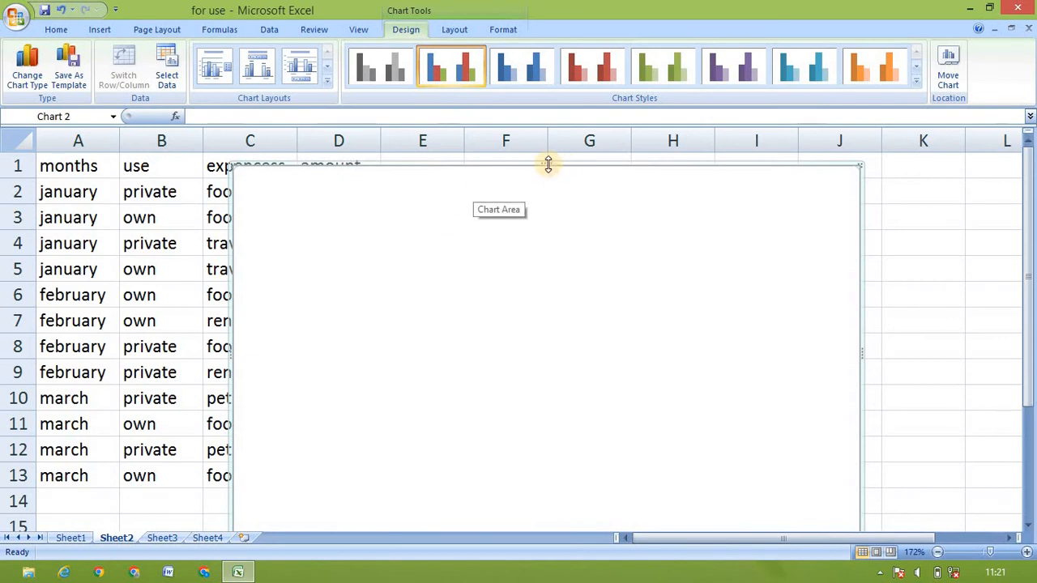
drag(548, 165, 581, 508)
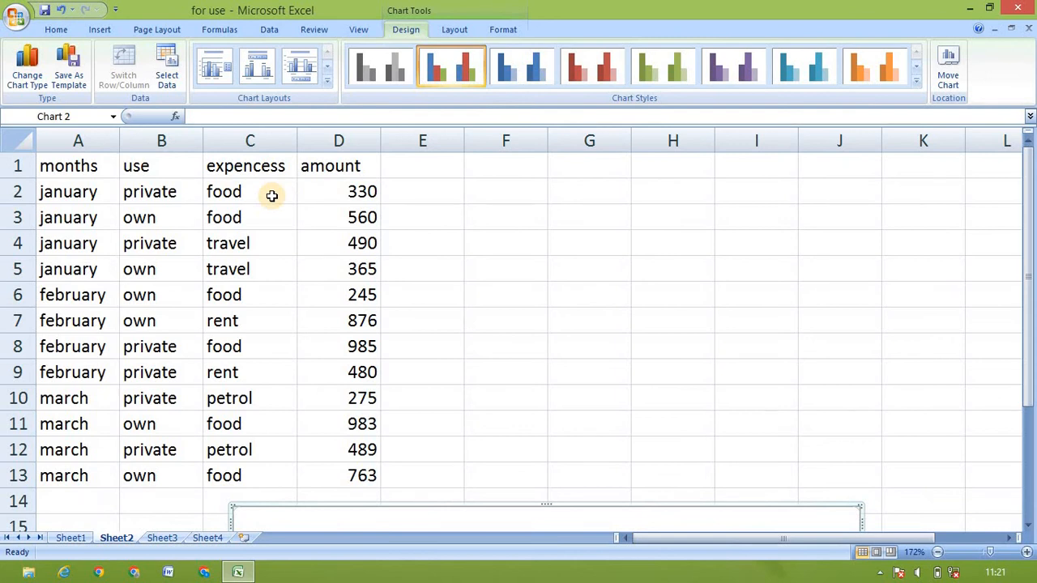
- Create a 2-D clustered column chart from the expencess and amount data in C1:D13
drag(270, 167, 354, 475)
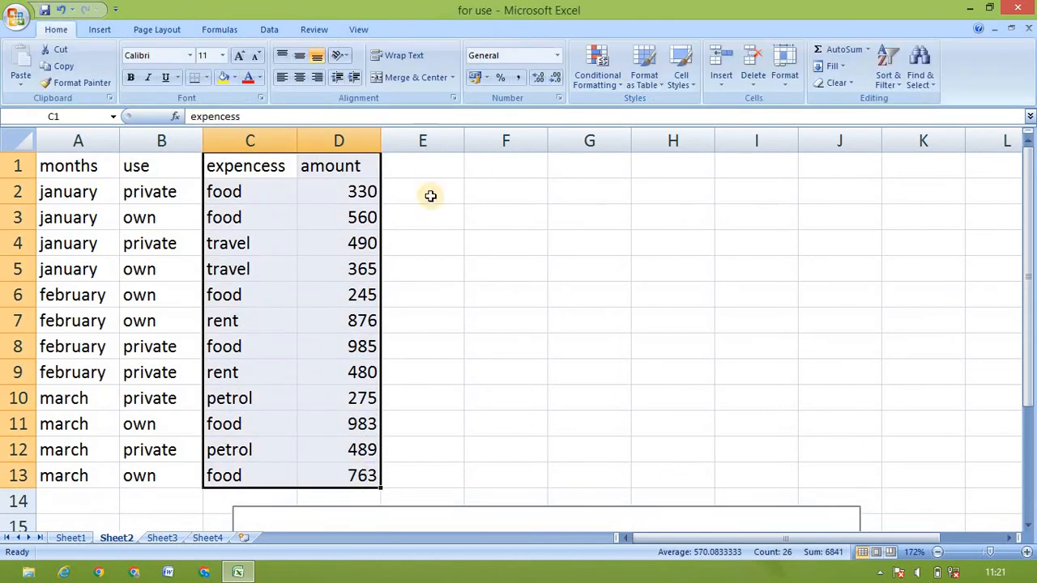
click(103, 31)
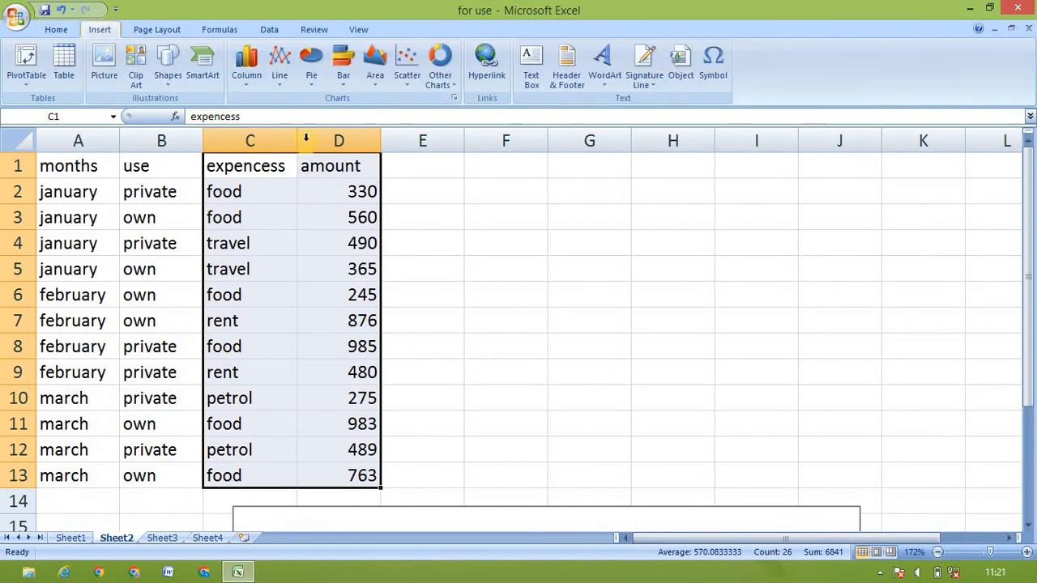
click(246, 69)
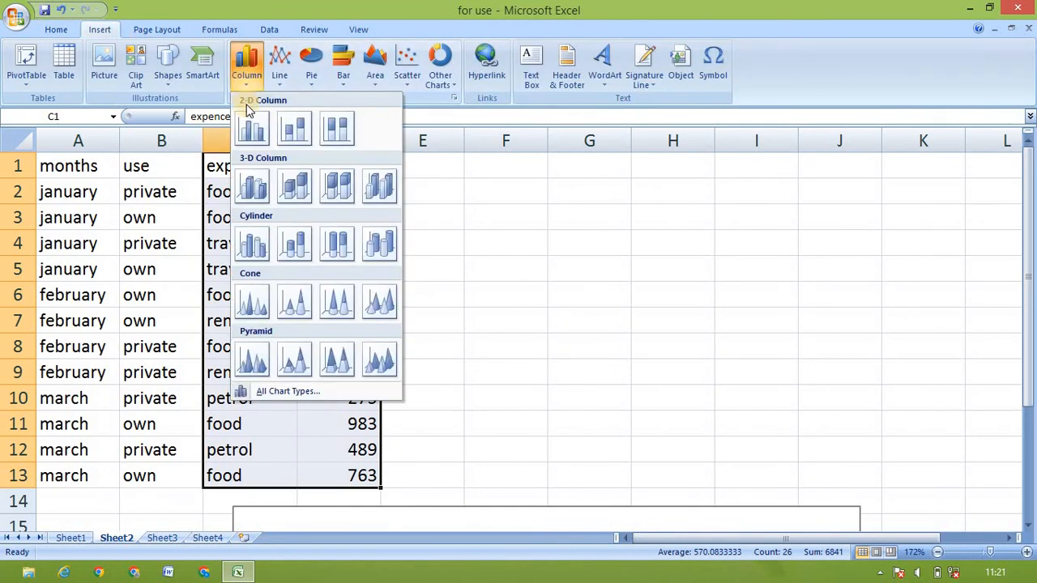
click(249, 117)
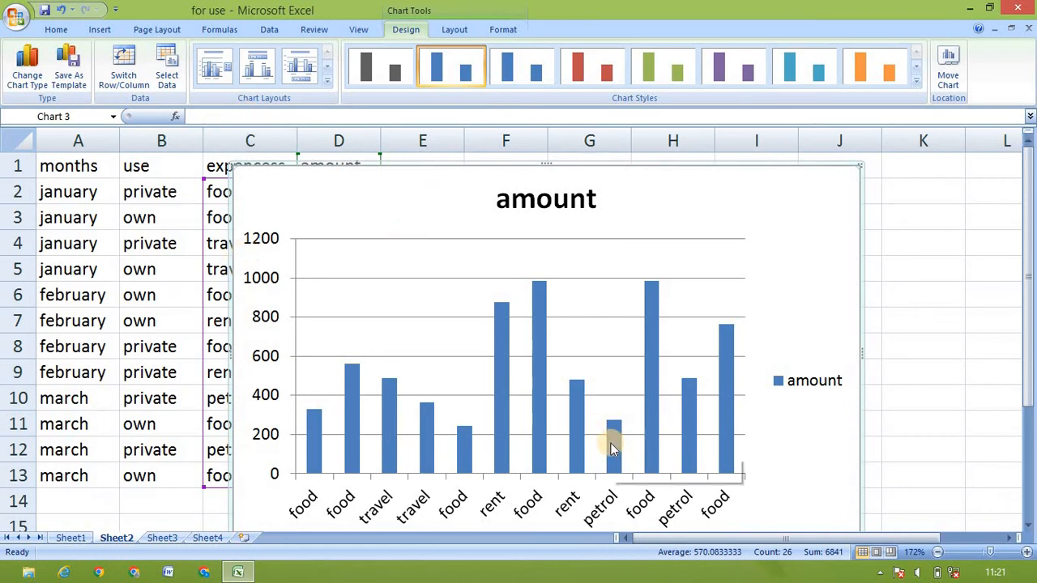
mouse_move(612, 446)
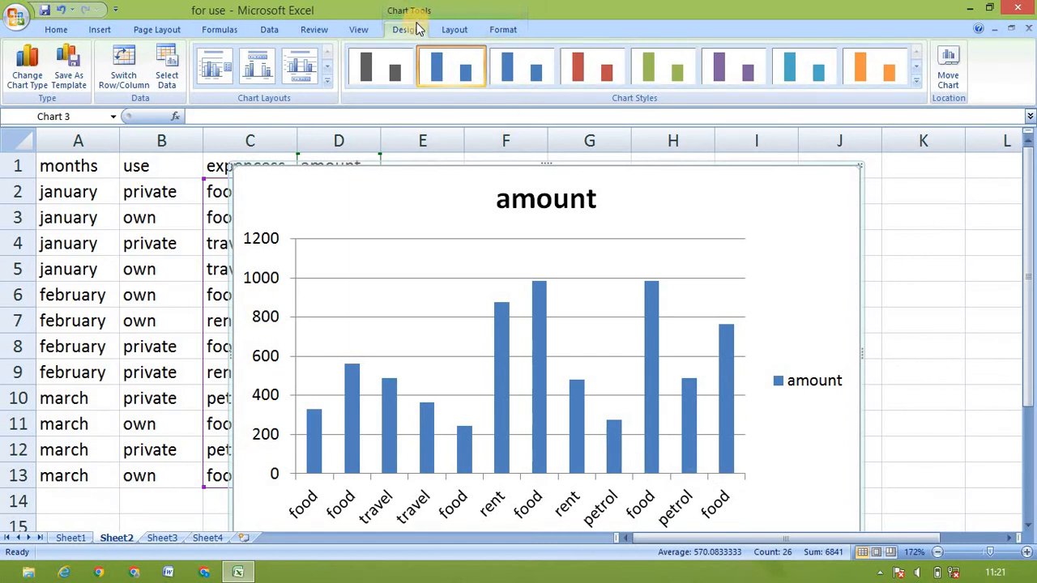
click(469, 32)
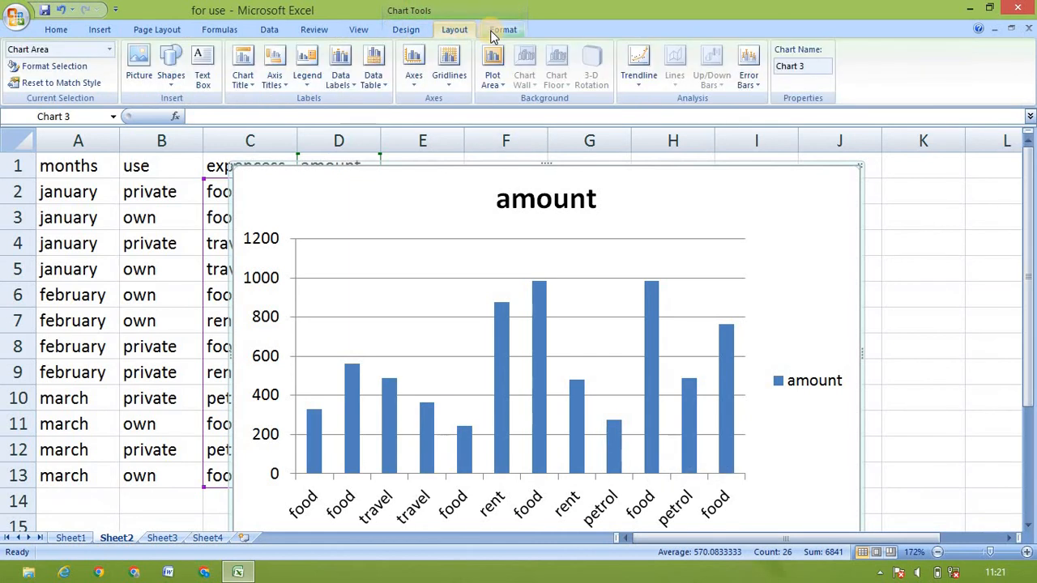
click(496, 29)
click(455, 31)
click(919, 278)
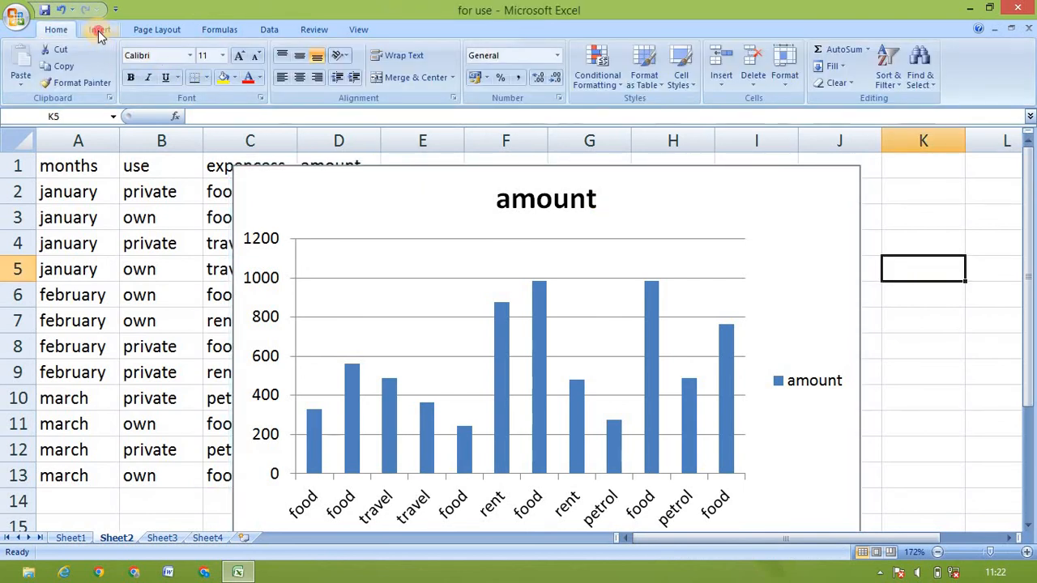
click(98, 31)
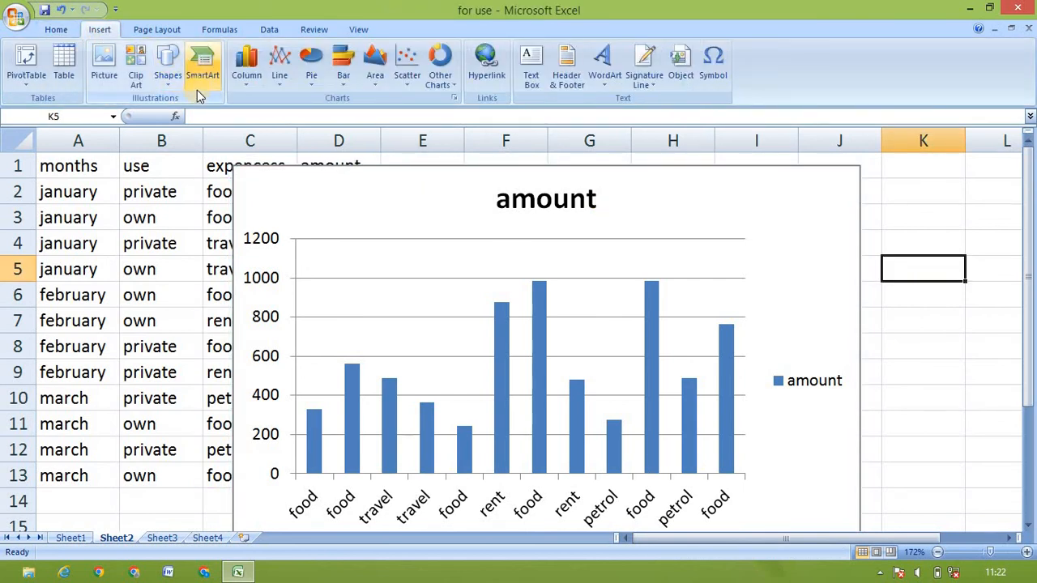